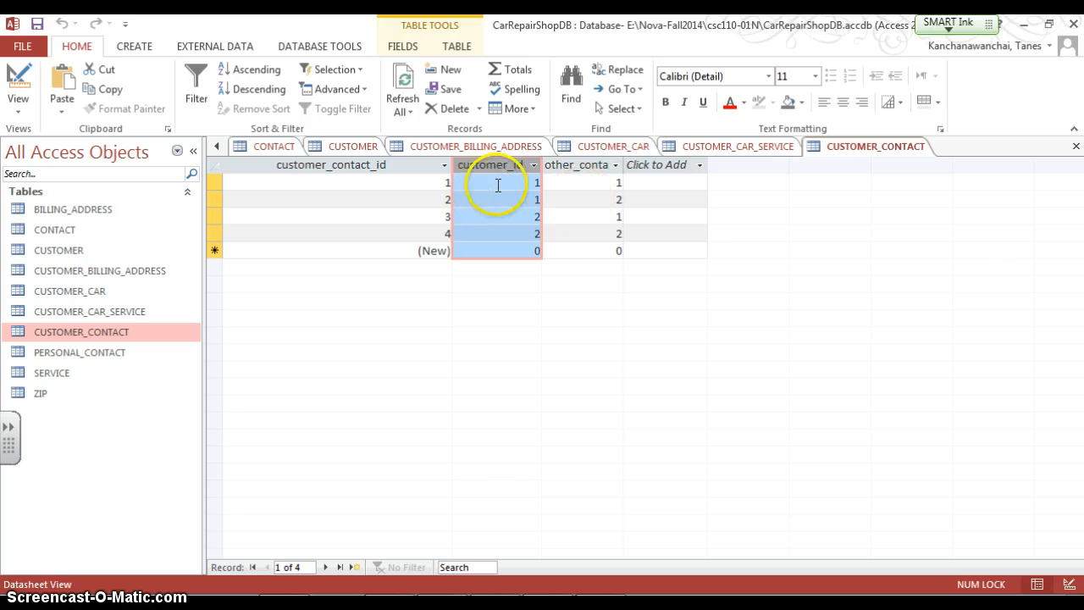
Widen the other_contact_id column of the CUSTOMER_CONTACT table to fit its header
left_click(496, 182)
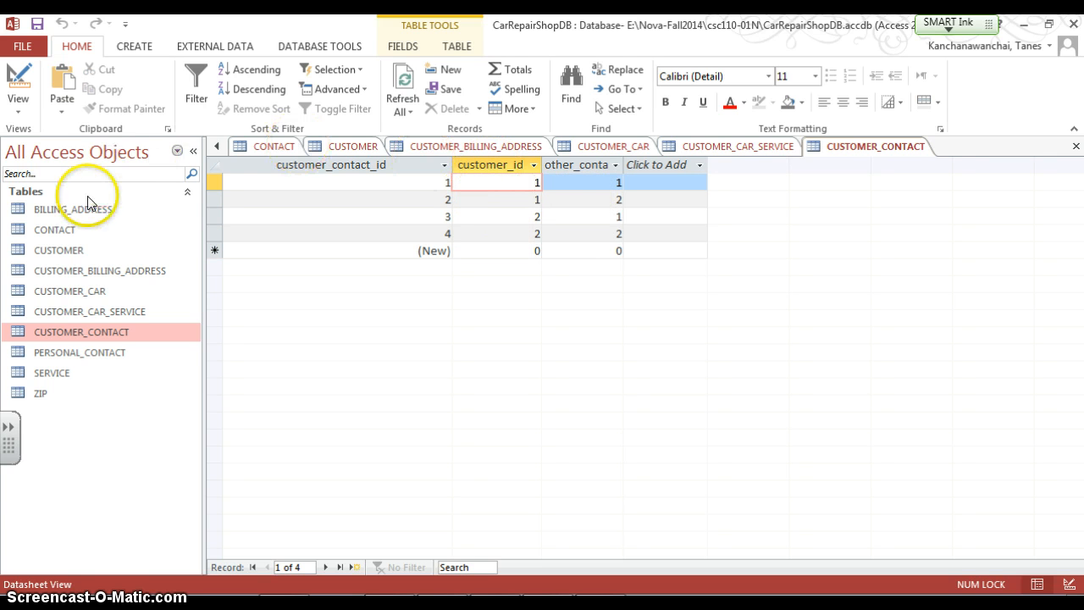
left_click(588, 186)
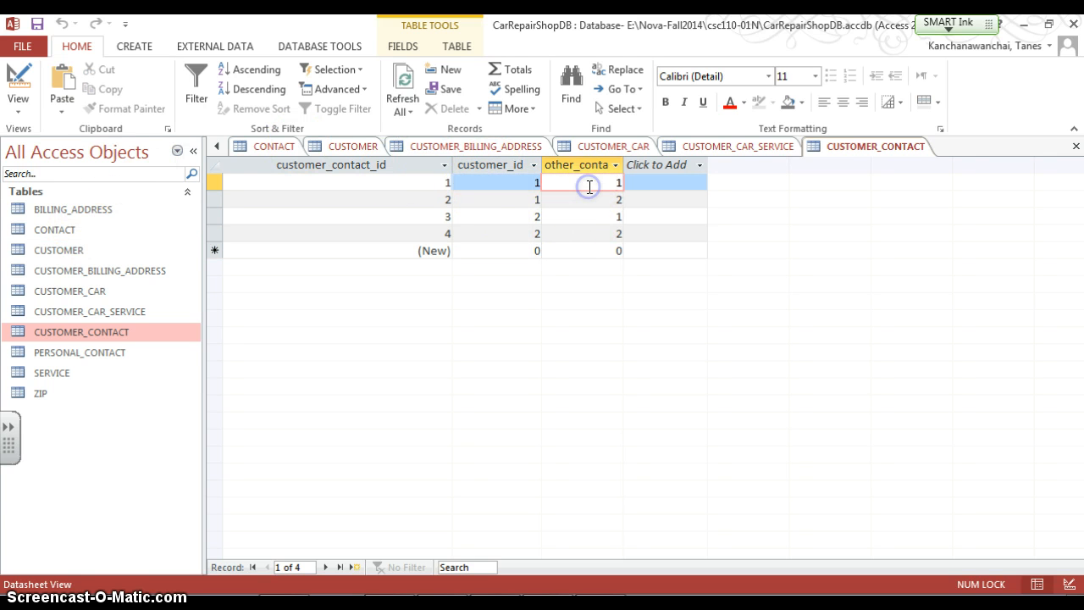
double_click(623, 162)
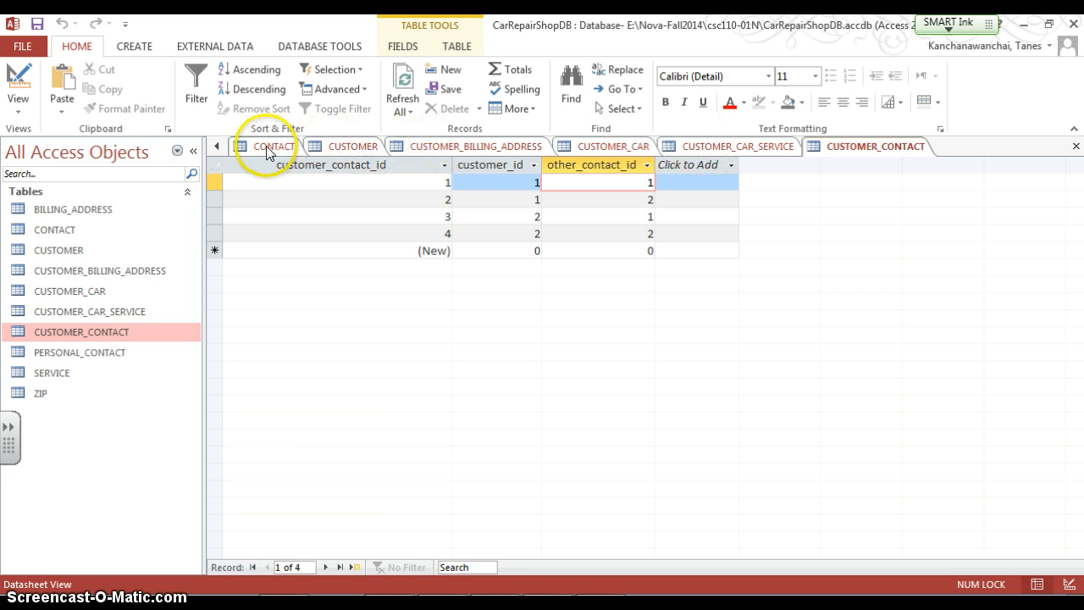
left_click(533, 180)
left_click(608, 187)
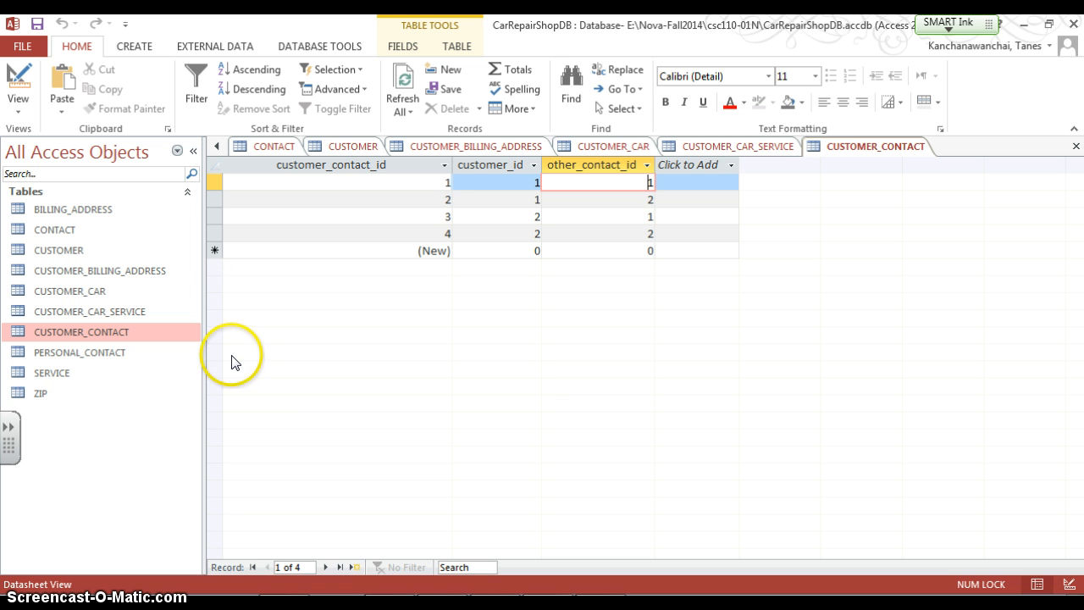
Start the Form Wizard to build a new form
left_click(138, 46)
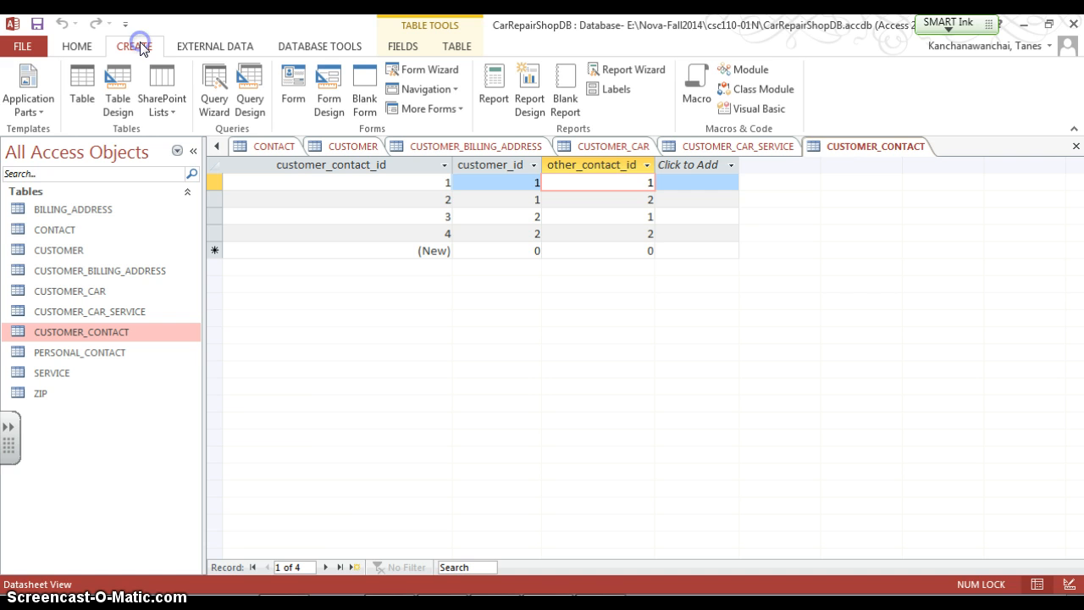
left_click(211, 50)
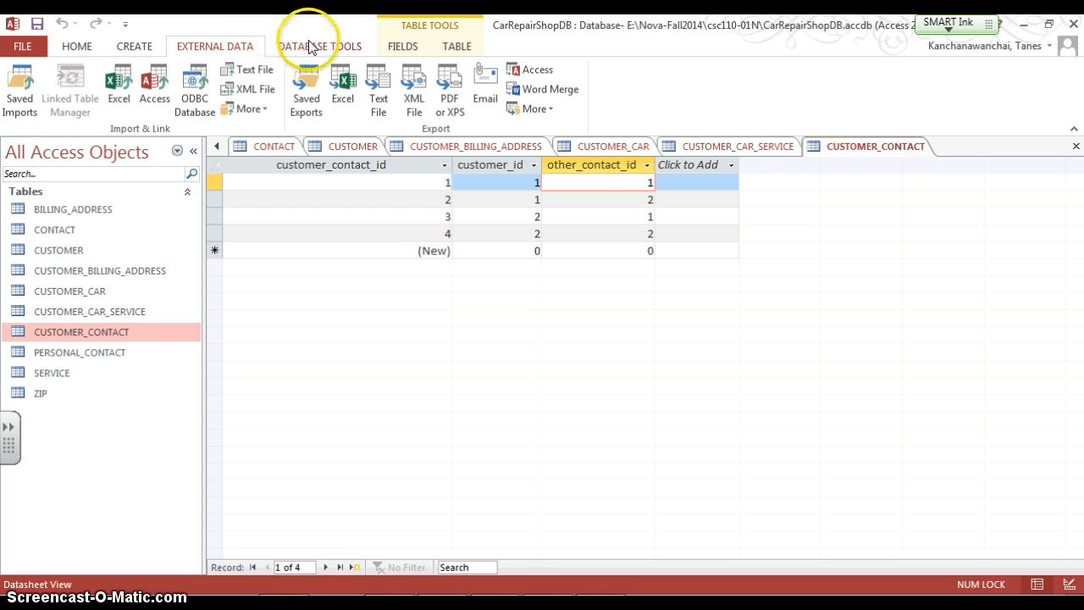
left_click(136, 44)
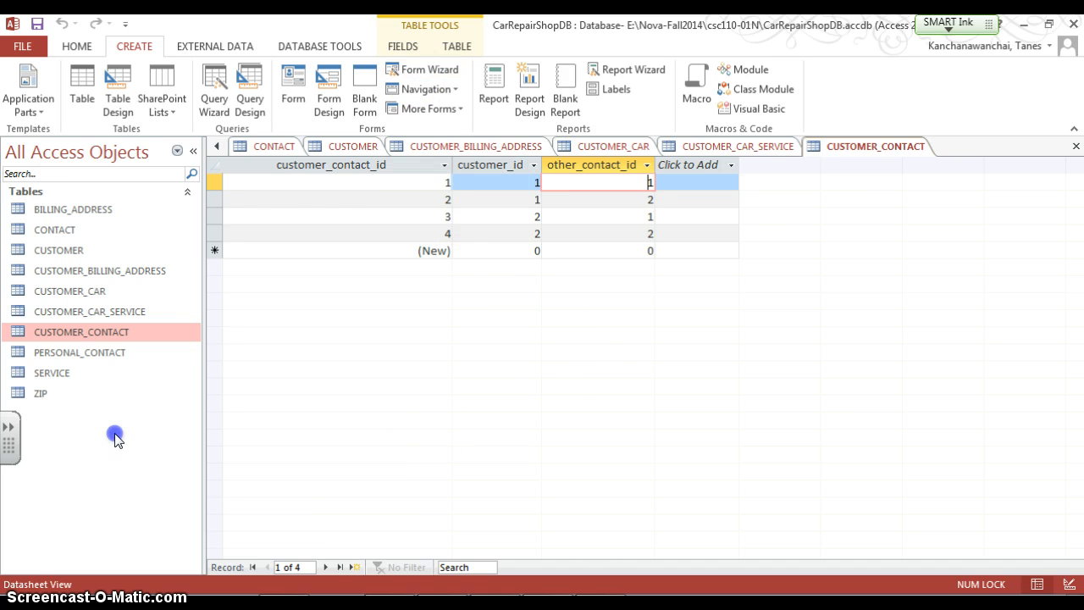
left_click(409, 62)
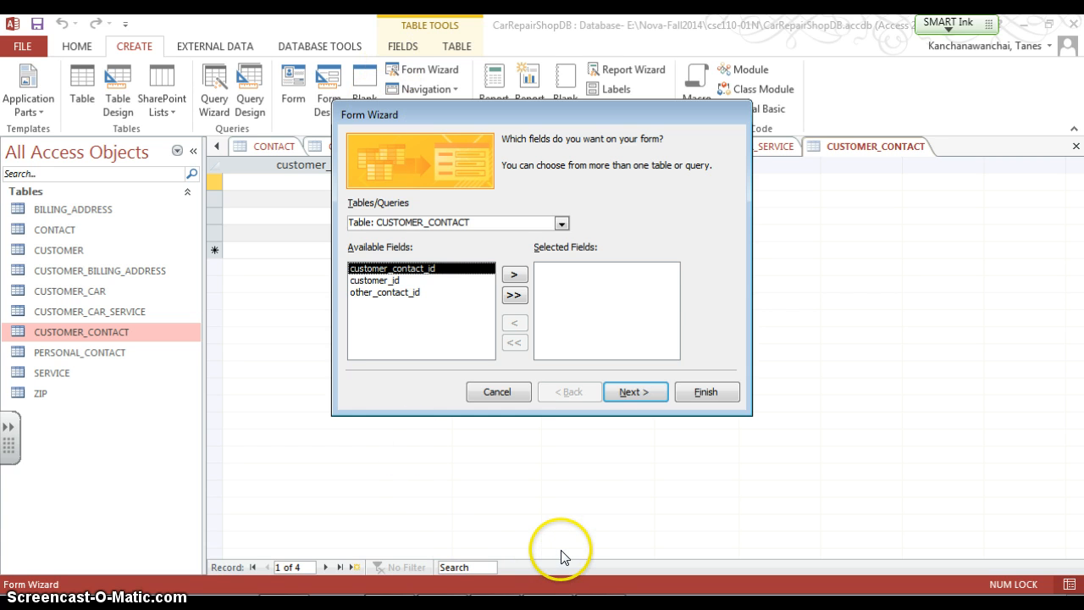
Switch to the Word assignment document and review the Create Forms requirement
key("super")
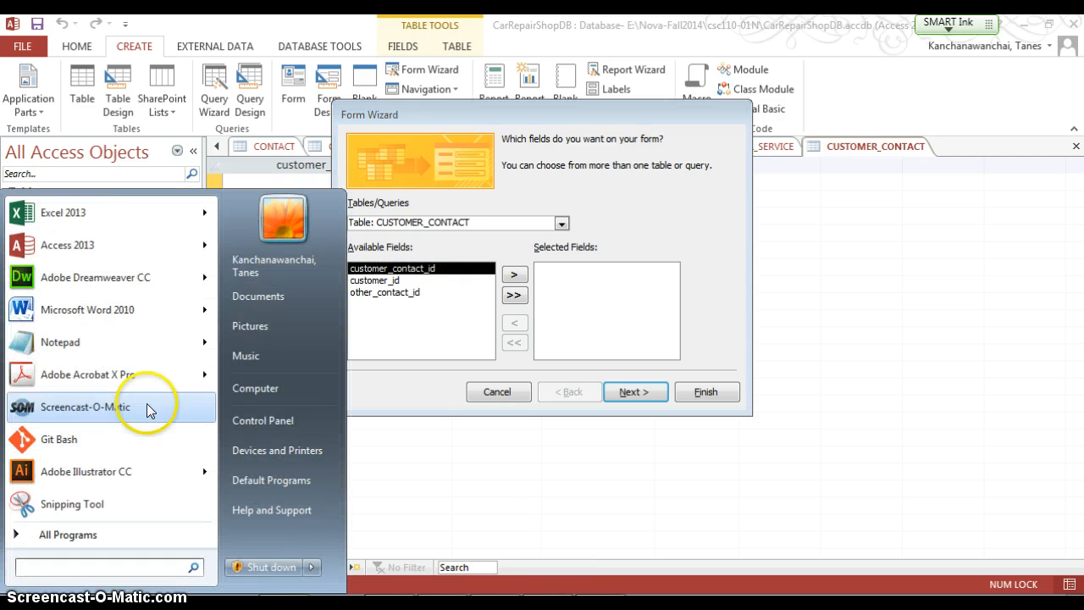
key("alt+Tab")
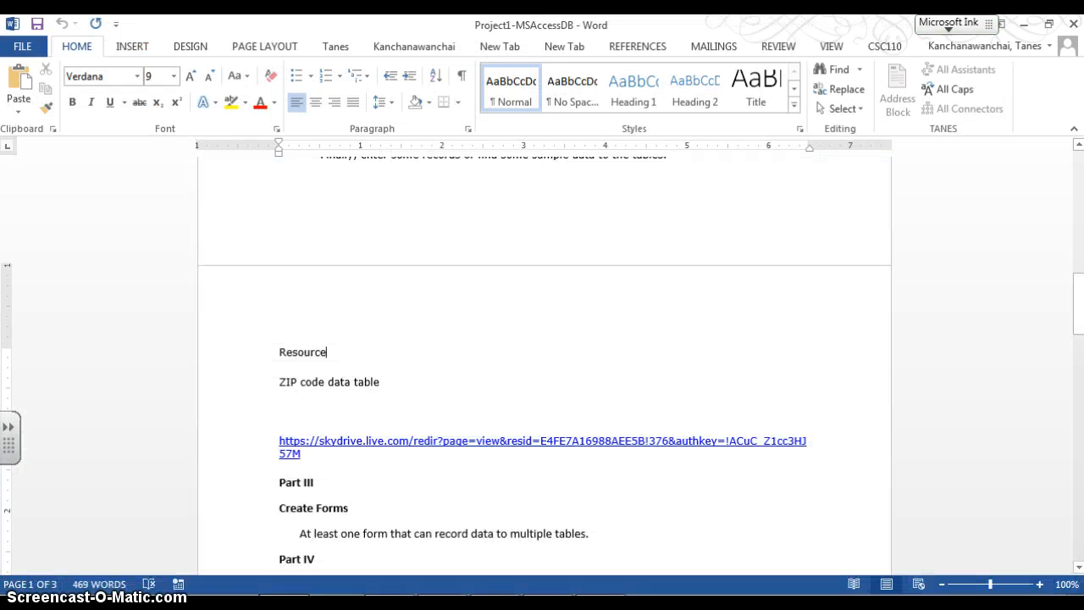
scroll(458, 423, "down", 4)
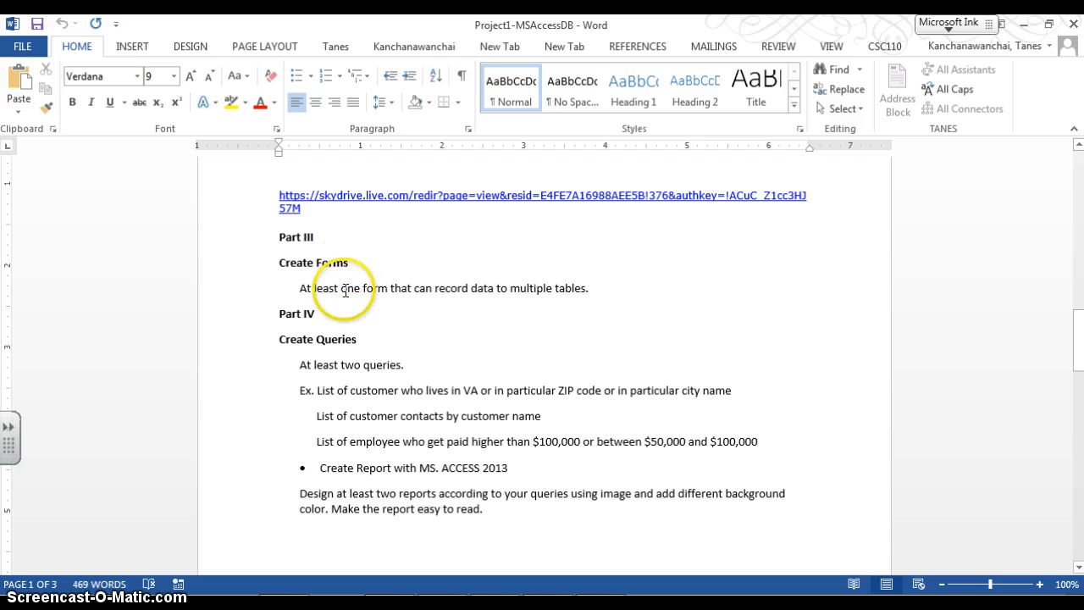
left_click_drag(314, 288, 595, 298)
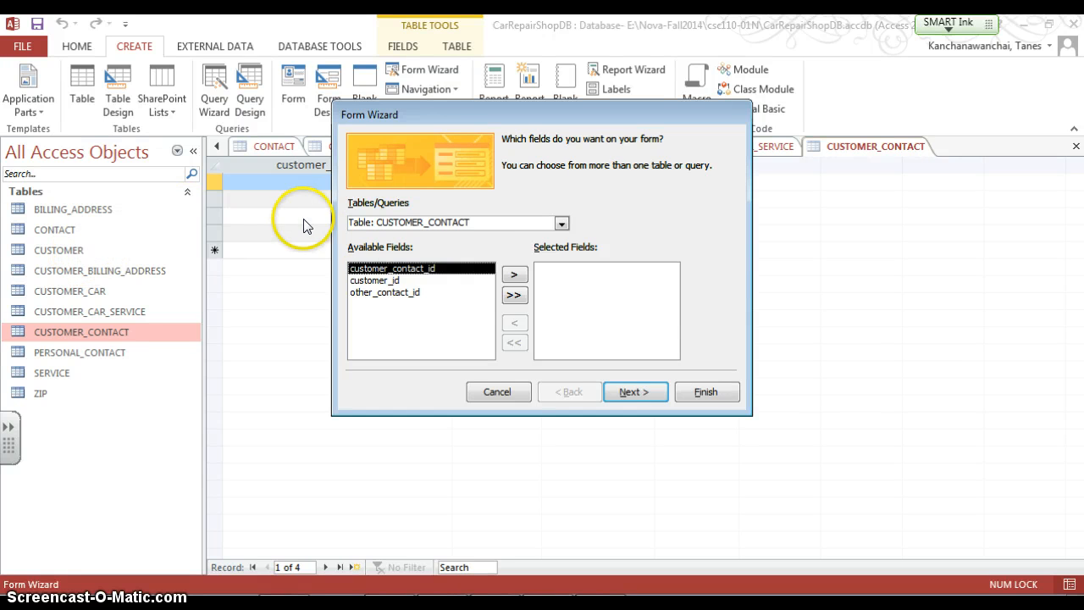
Pick the CUSTOMER table and add its first_name, last_name and gender fields to the form
left_click(562, 224)
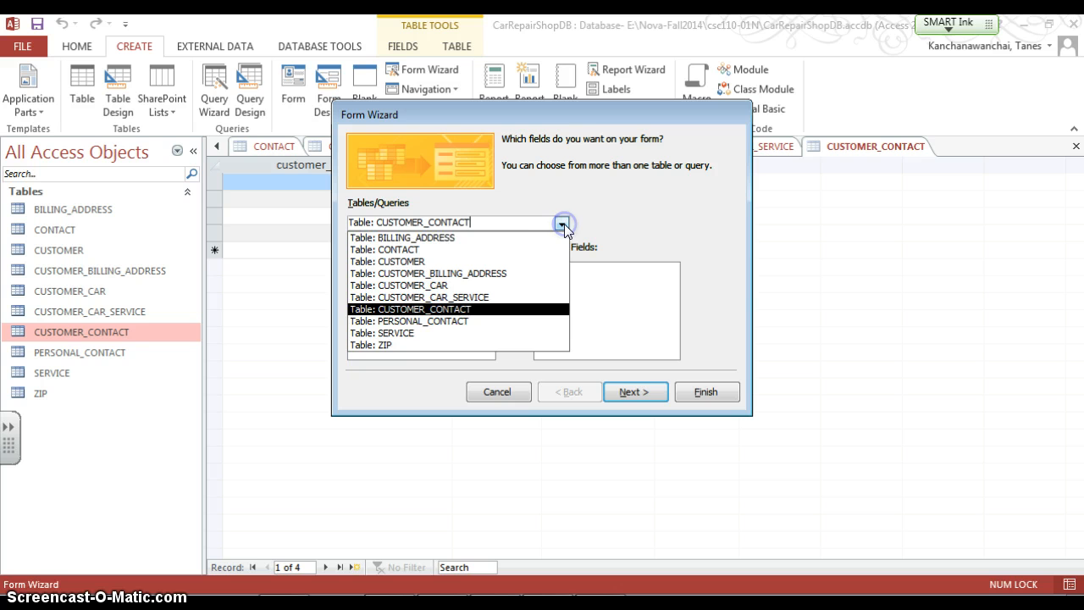
left_click(533, 262)
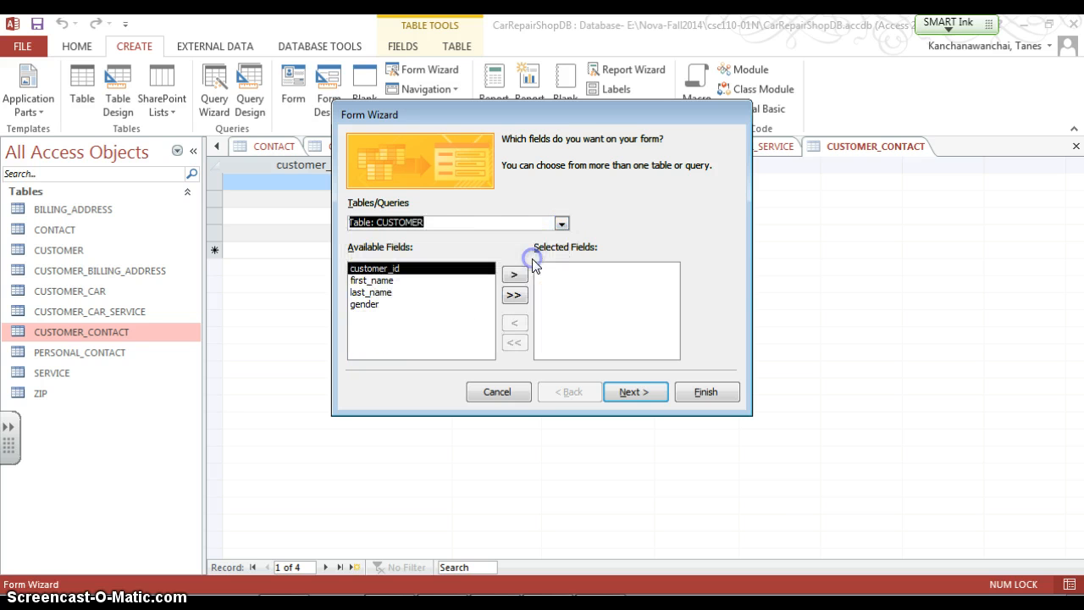
left_click(373, 281)
left_click(368, 268)
left_click(429, 284)
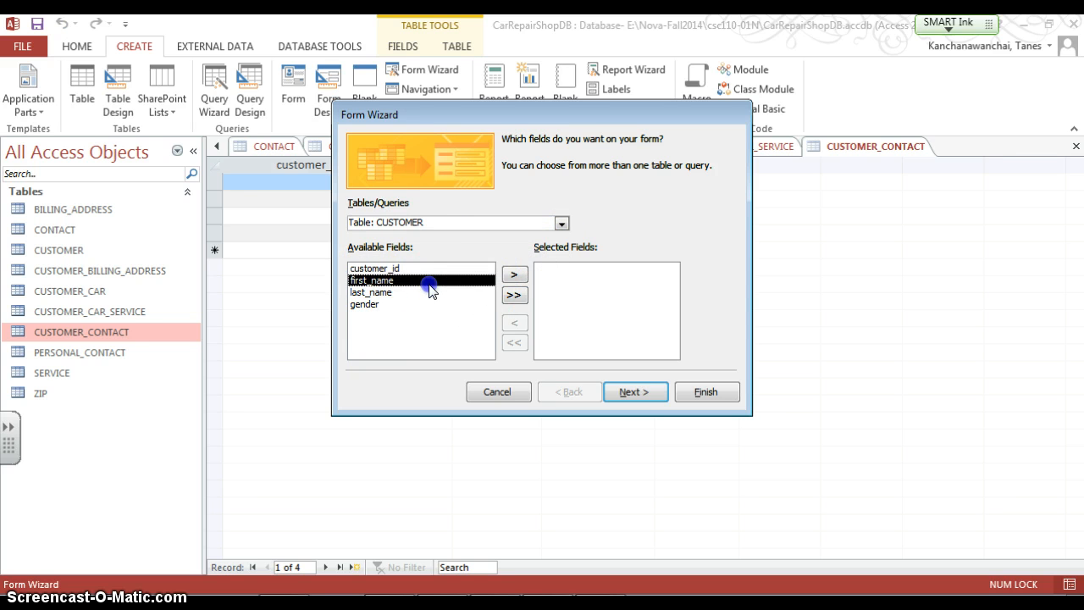
left_click(513, 295)
left_click(548, 269)
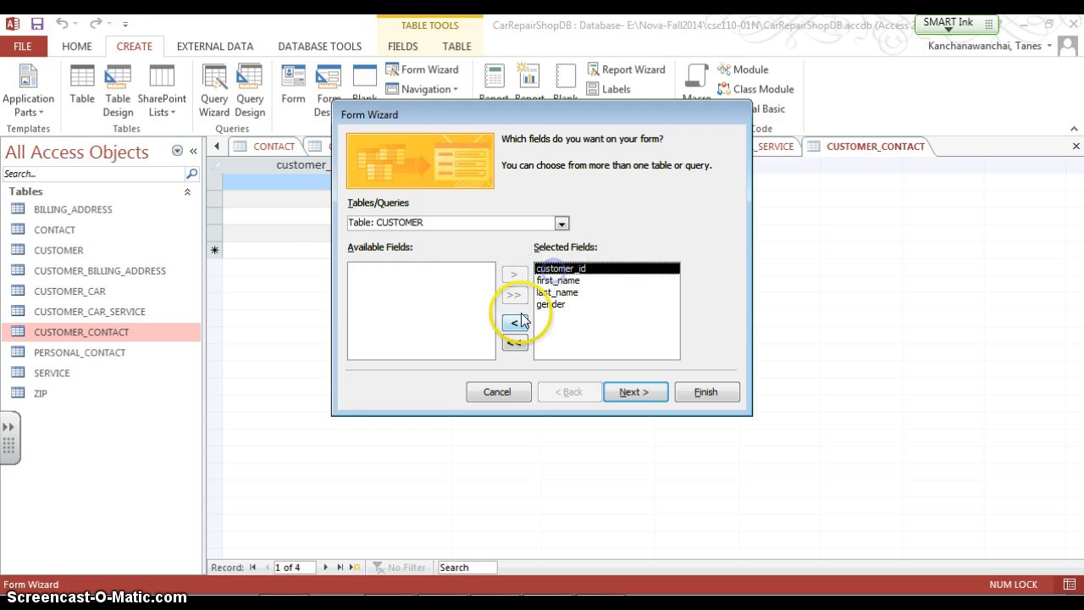
left_click(513, 322)
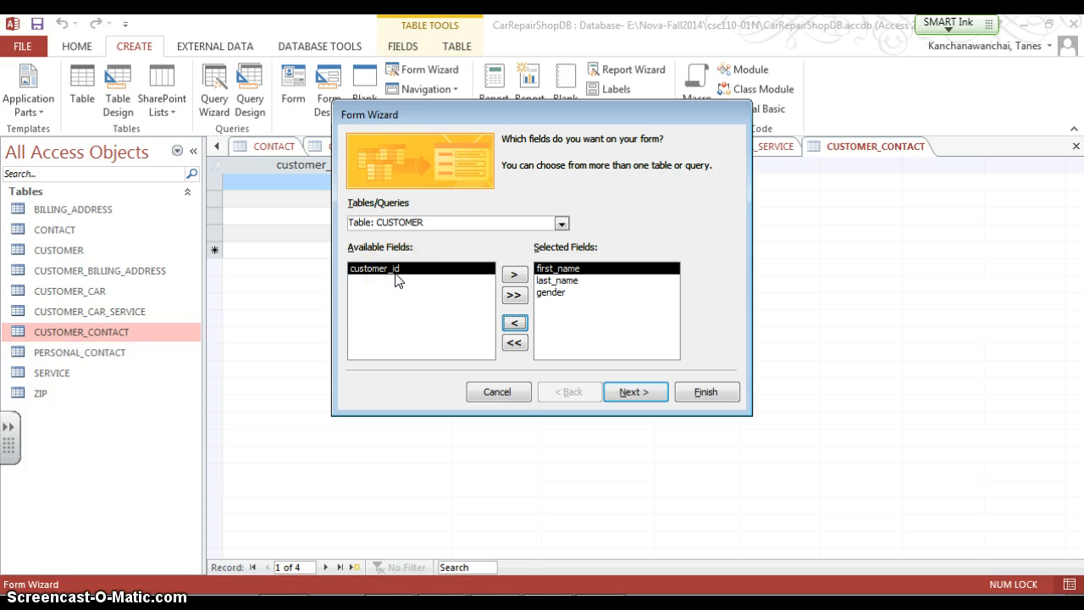
Browse the CONTACT table's available fields in the wizard without adding any
left_click(345, 359)
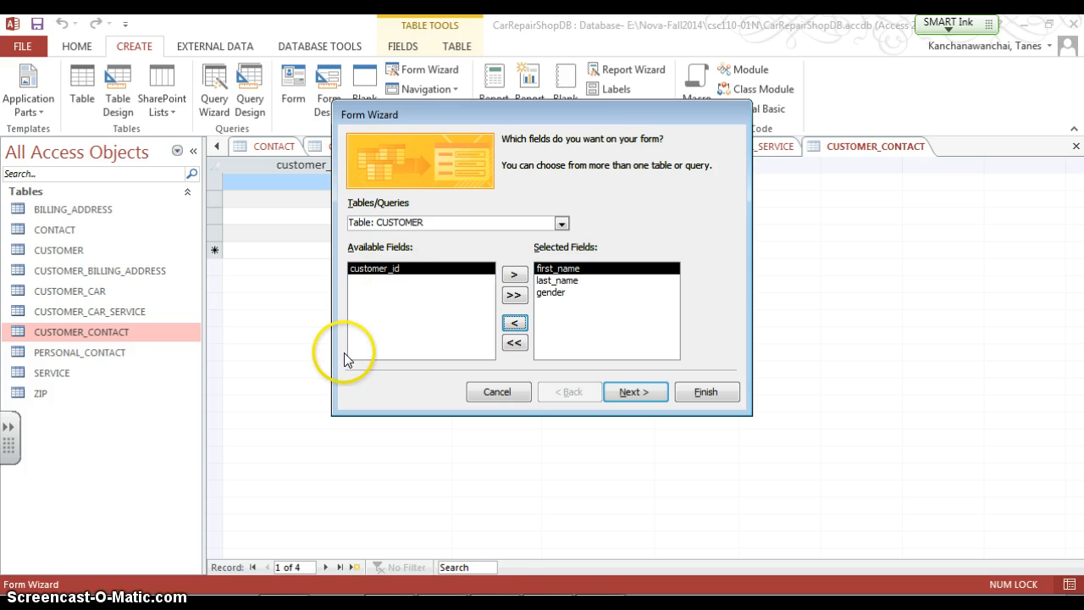
left_click(558, 280)
left_click(566, 292)
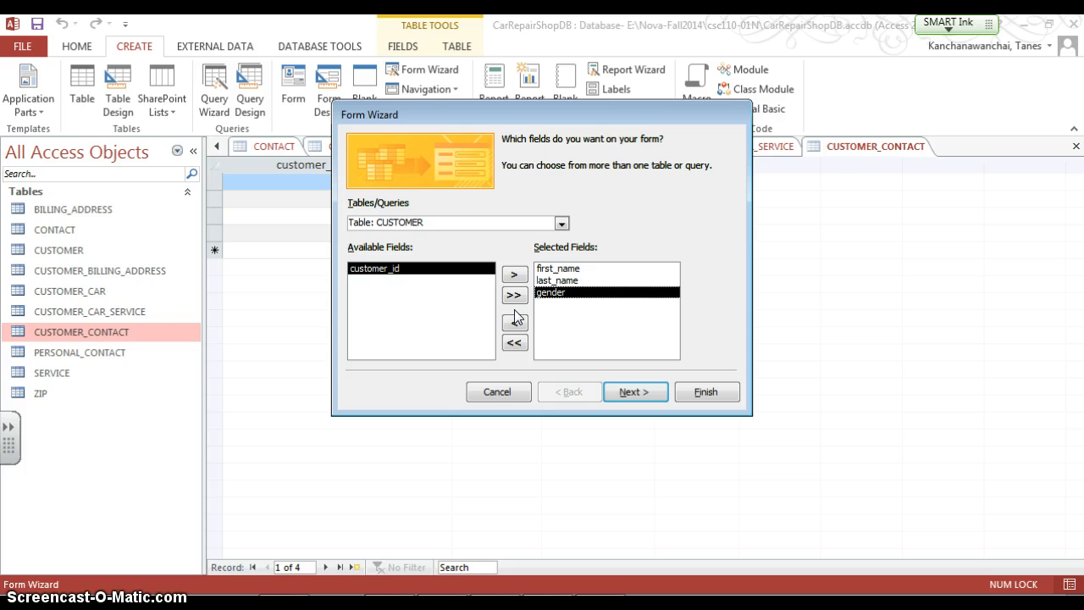
left_click(561, 222)
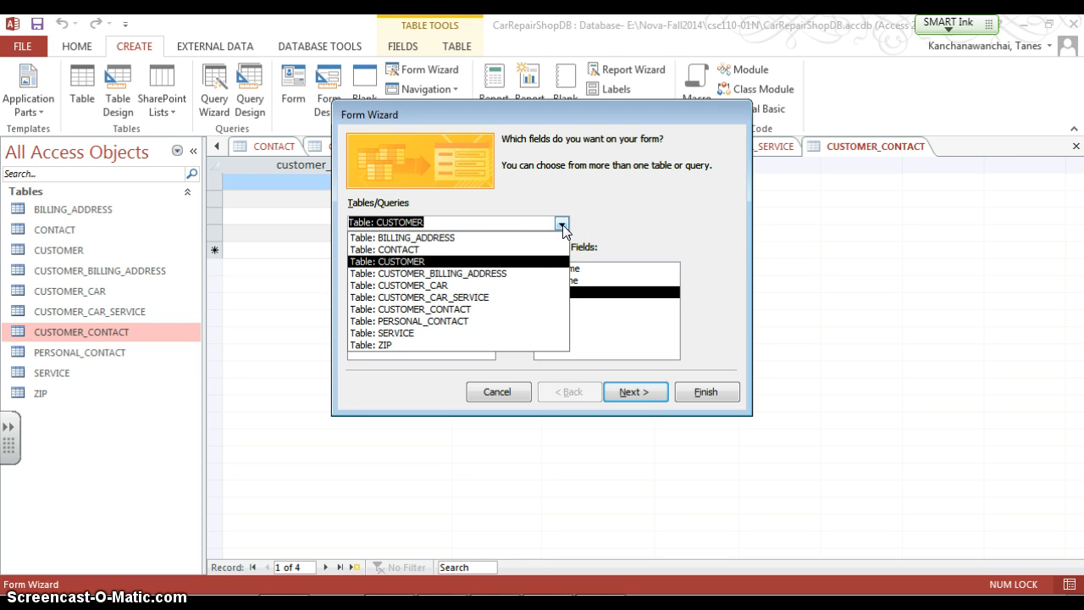
left_click(508, 249)
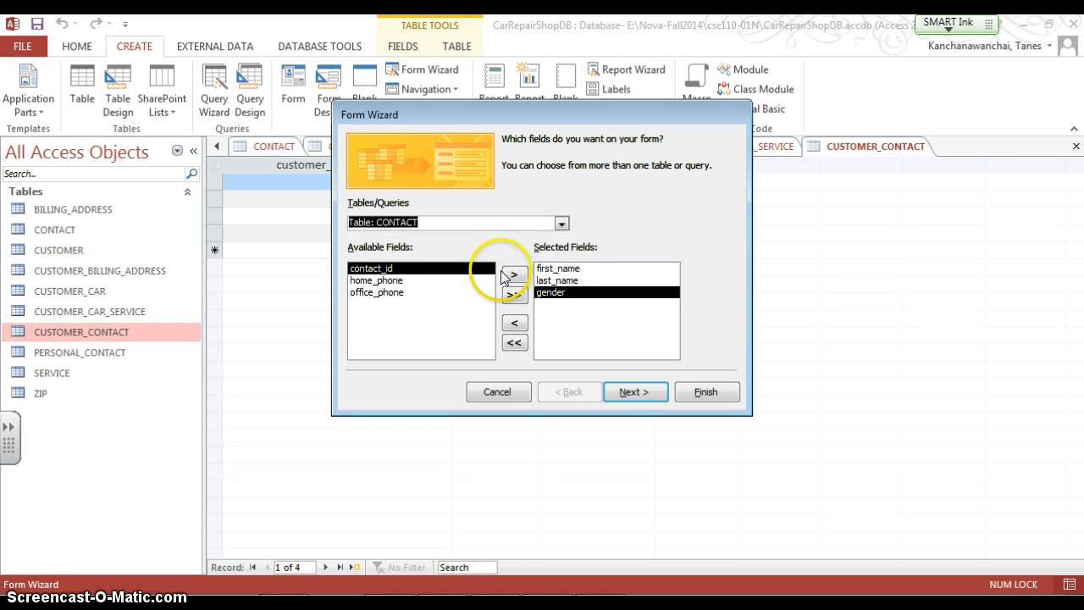
left_click(436, 280)
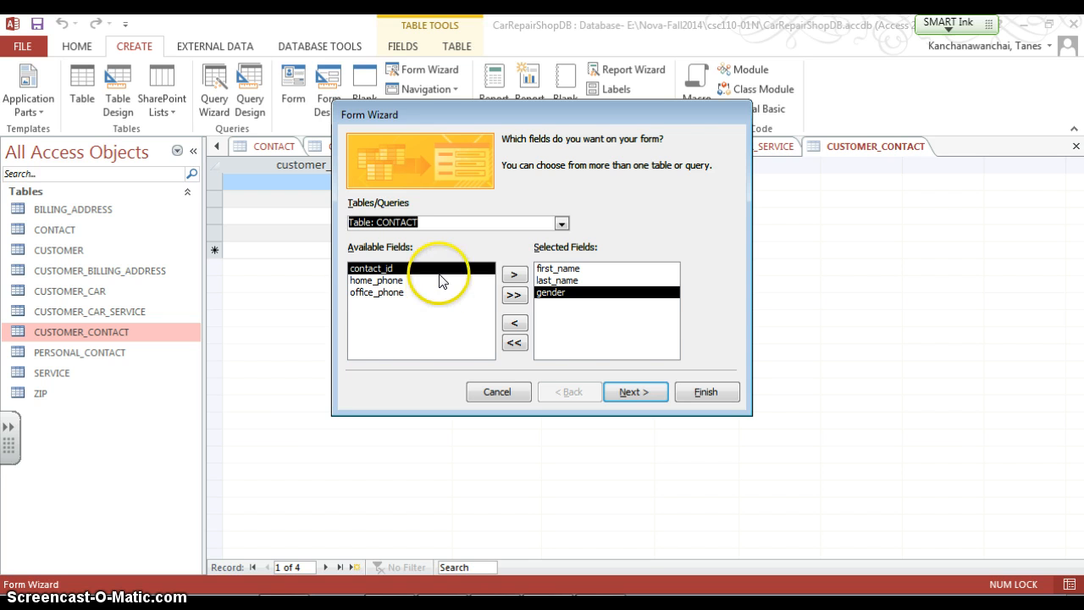
left_click(514, 276)
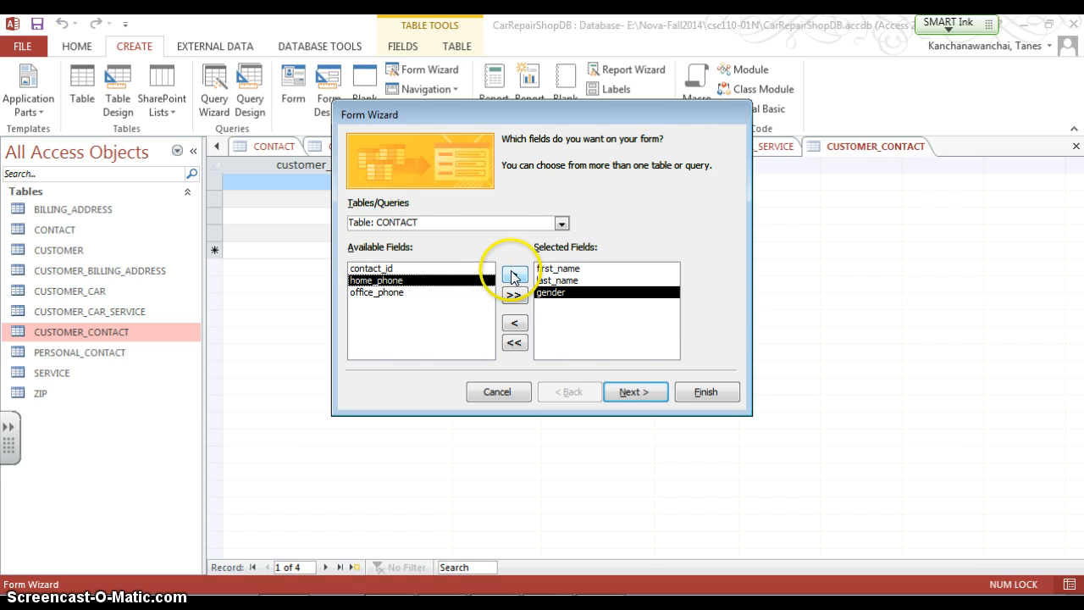
Pick the PERSONAL_CONTACT table and add its email, cell_phone and customer_id fields
left_click(561, 223)
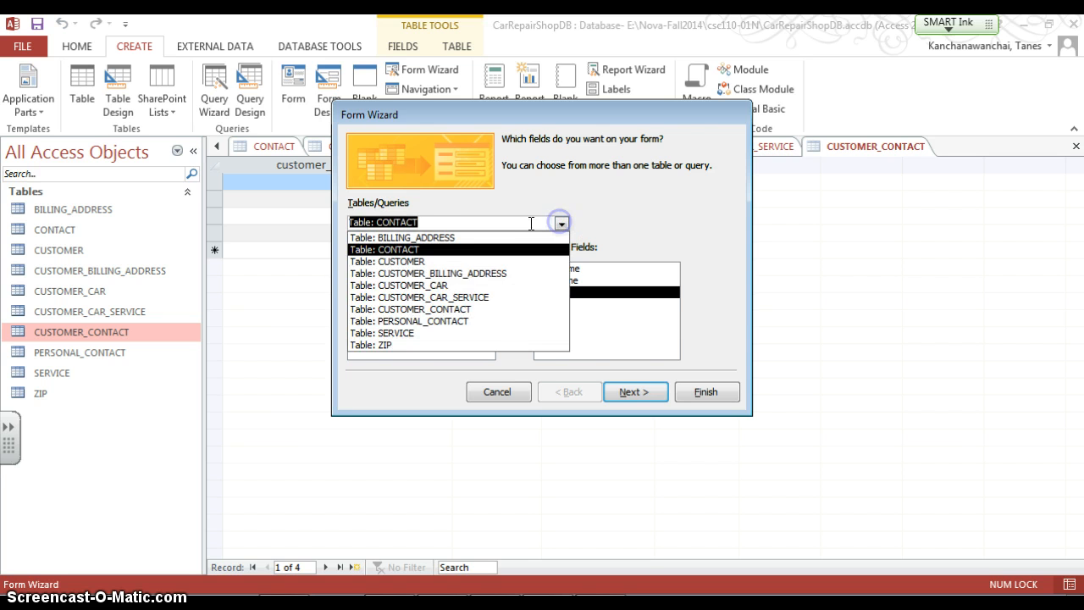
left_click(453, 320)
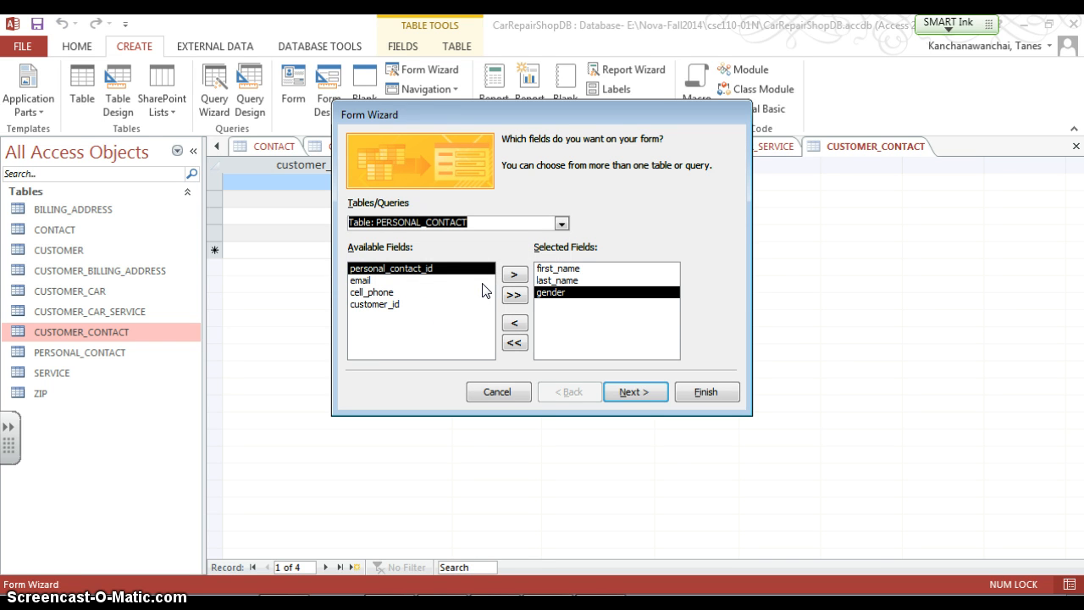
left_click(482, 281)
left_click(512, 273)
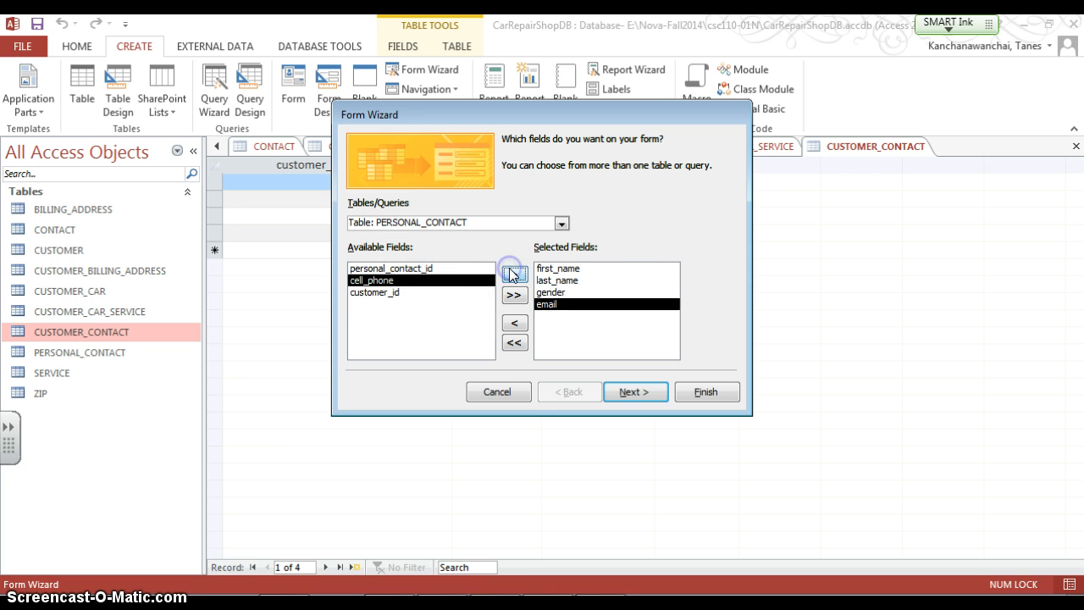
left_click(512, 273)
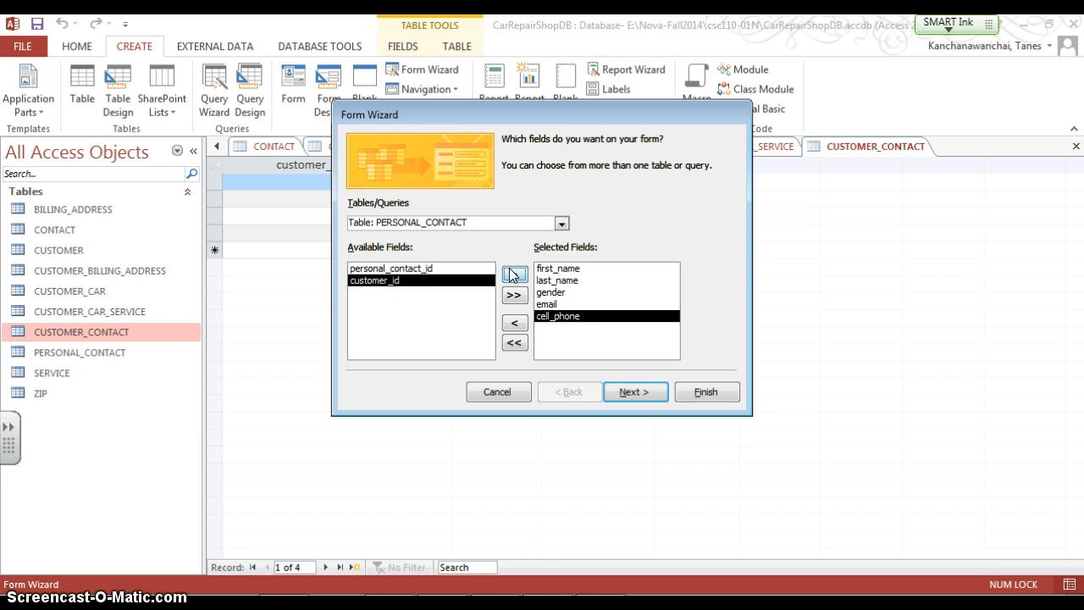
left_click(513, 273)
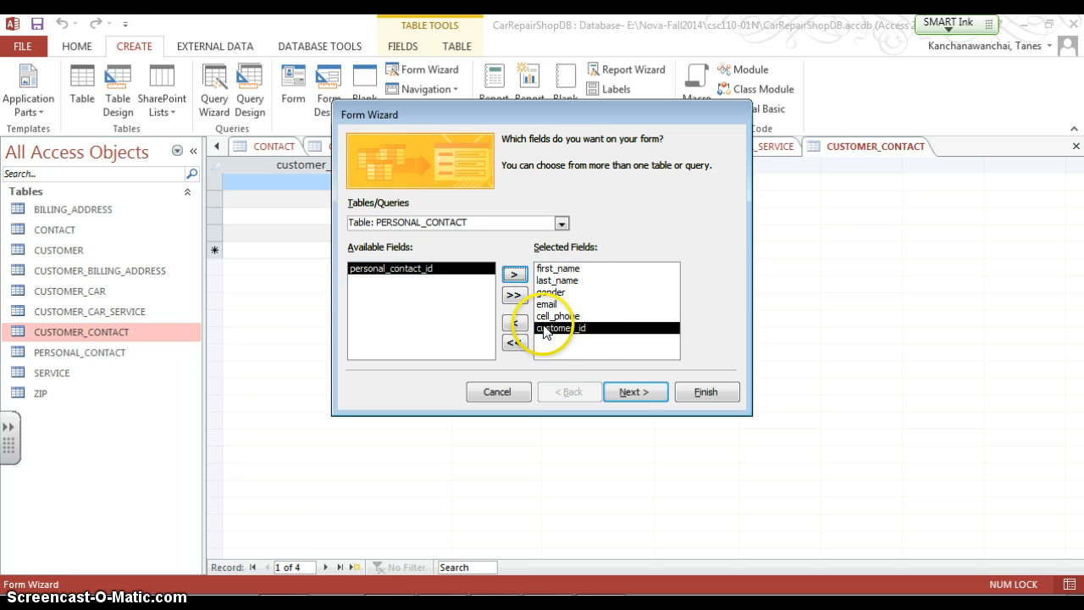
Finish the wizard, viewing data by CUSTOMER as a form with subform
left_click(667, 387)
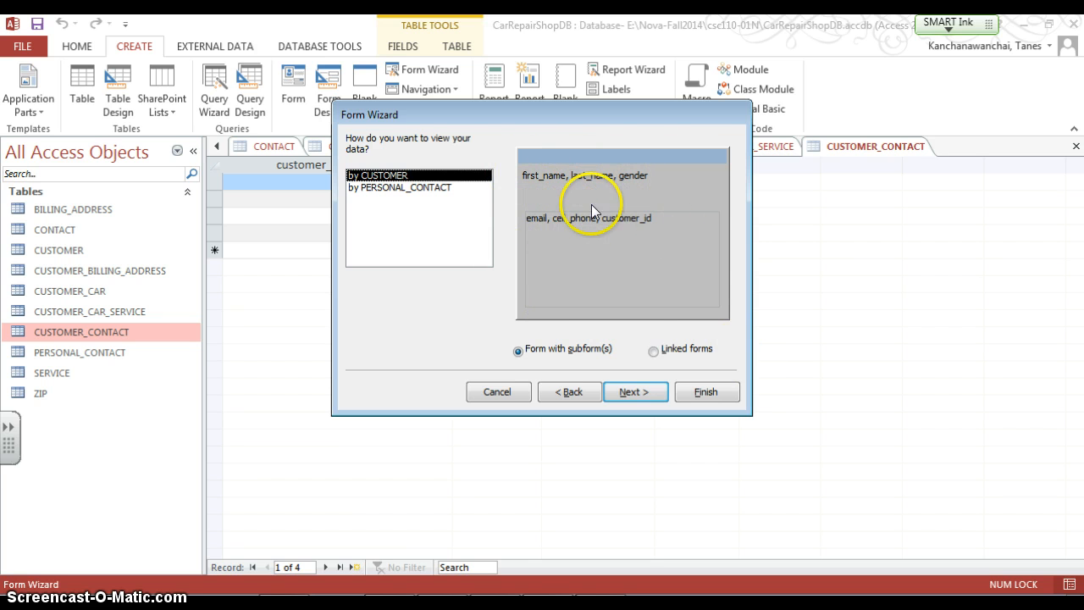
left_click(690, 392)
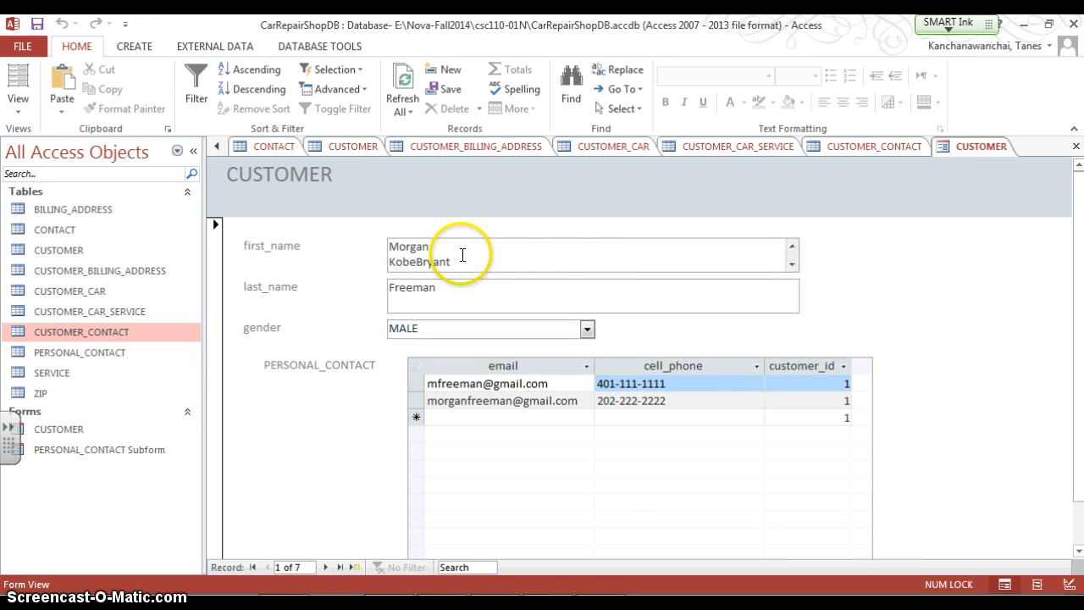
Collapse the navigation pane and go to a new blank record in the CUSTOMER form
left_click(458, 263)
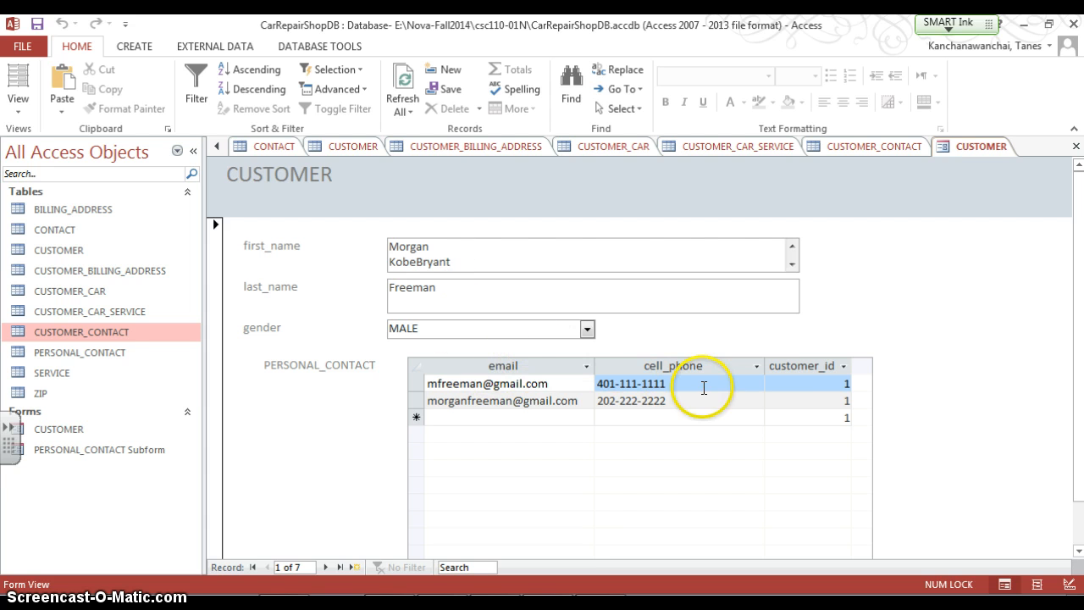
scroll(726, 386, "down", 1)
scroll(744, 369, "up", 1)
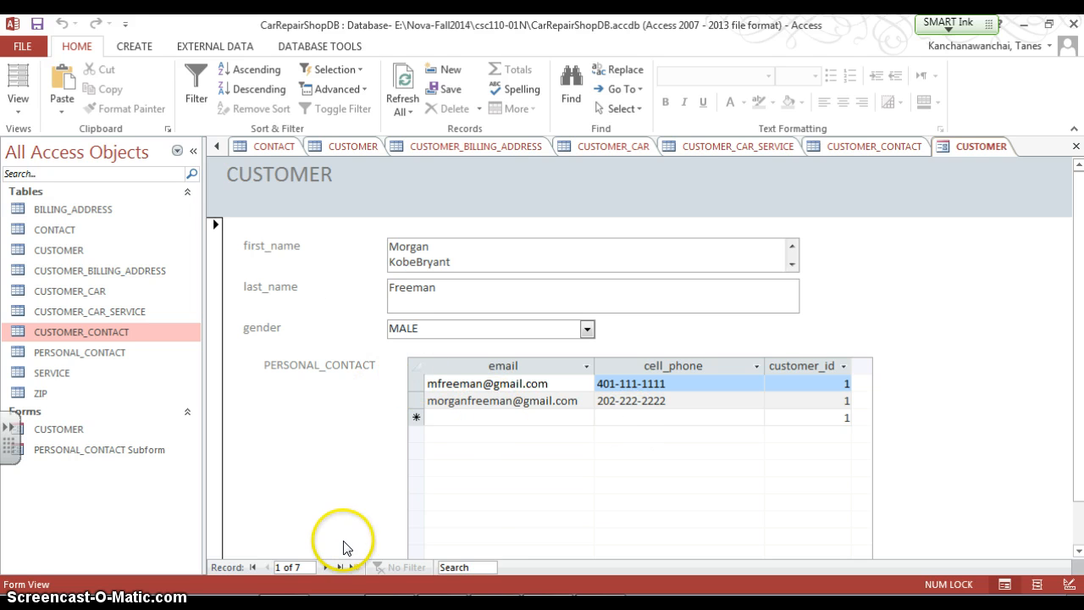
left_click(193, 150)
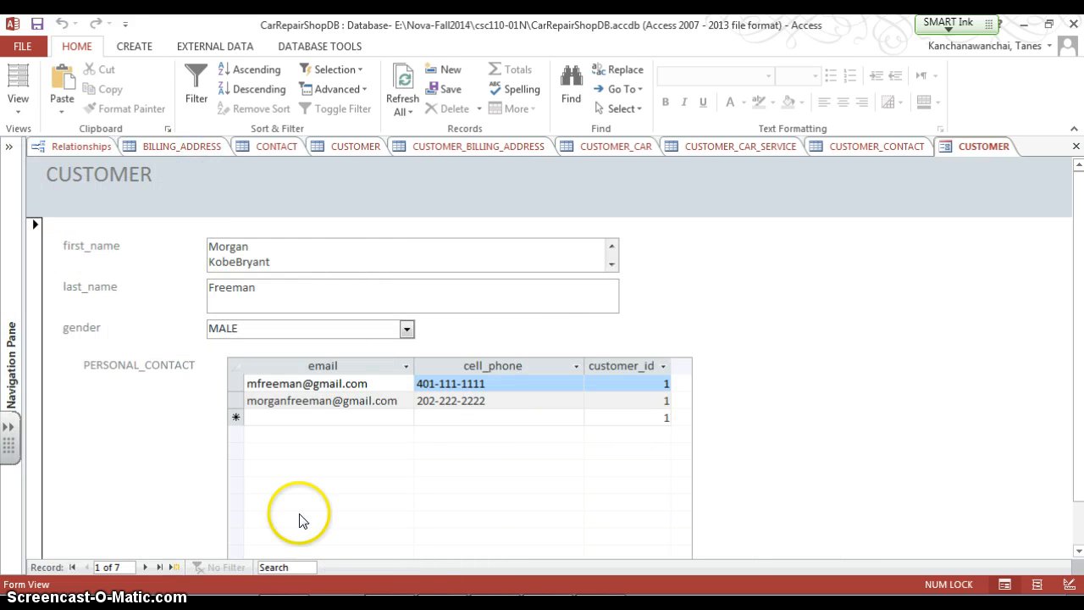
left_click(169, 567)
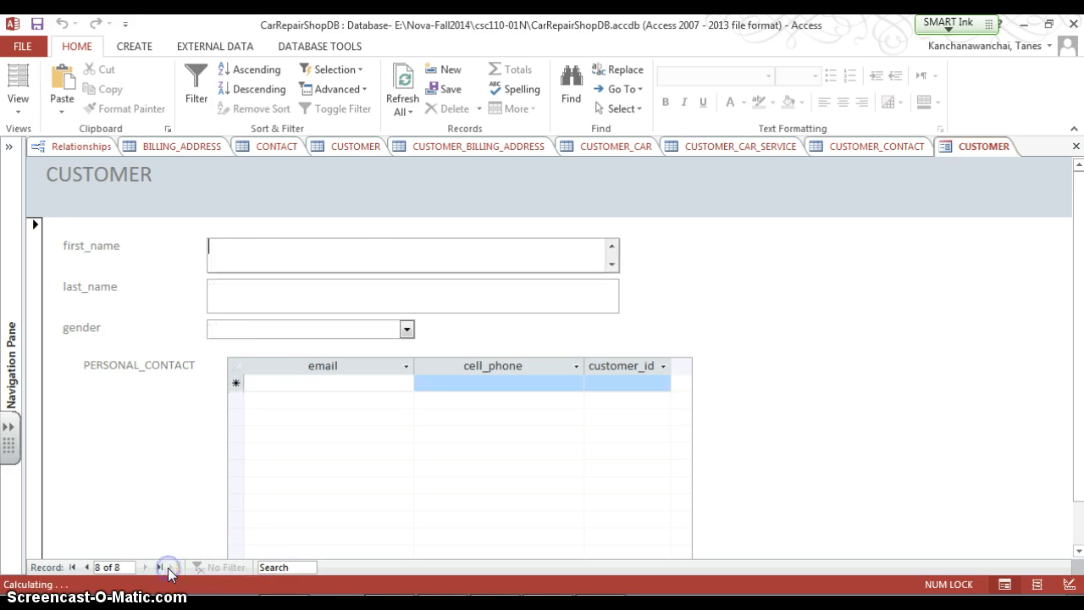
left_click(324, 254)
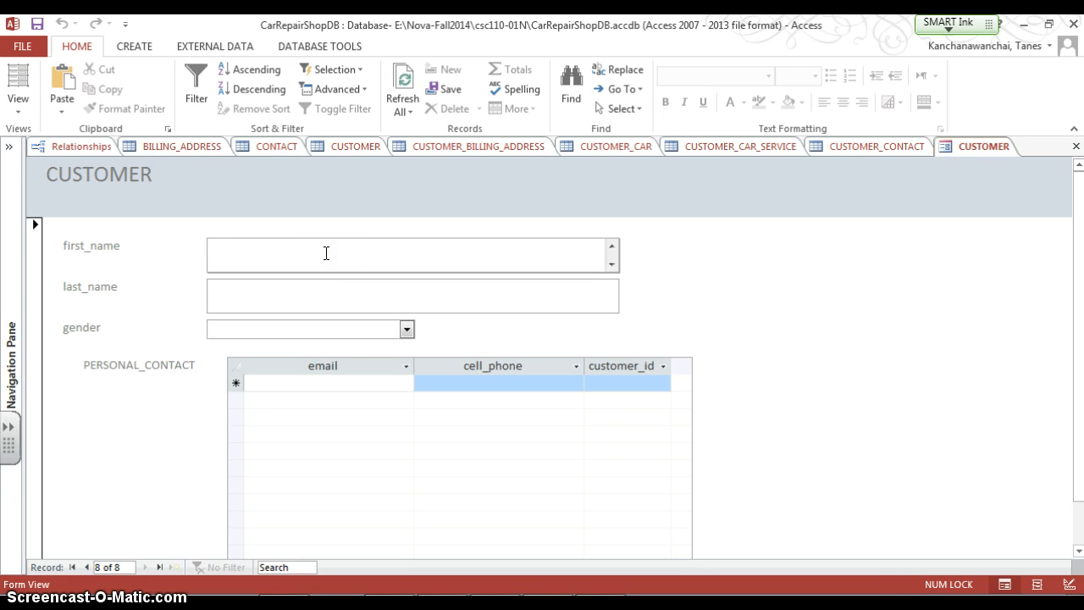
Enter the new customer's first and last name and set the gender to MALE, then move into the contact subform
type("Peter")
key("Tab")
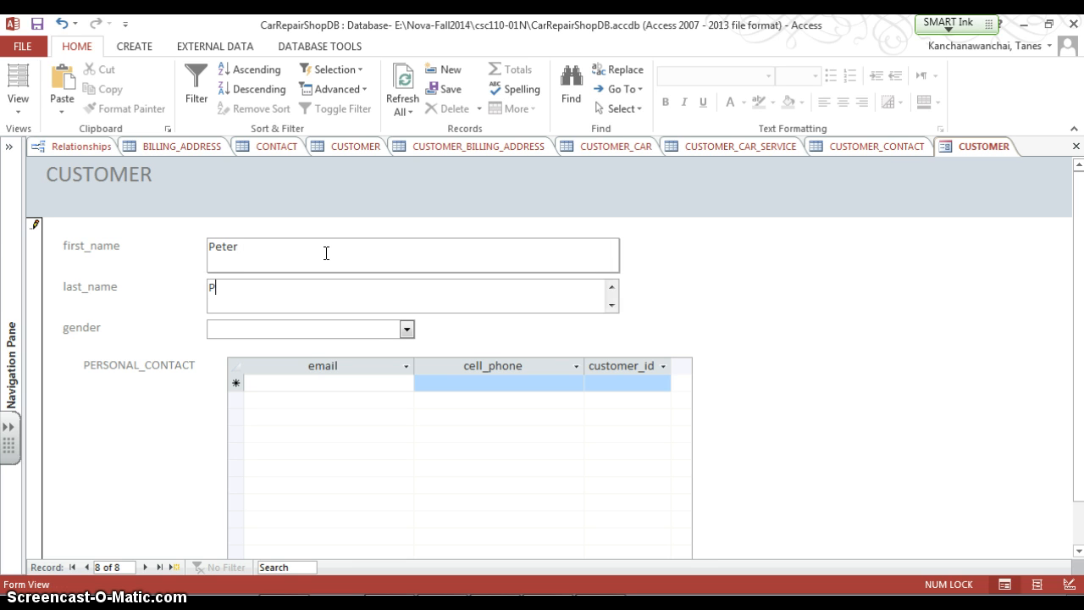
left_click(406, 329)
left_click(388, 354)
left_click(329, 385)
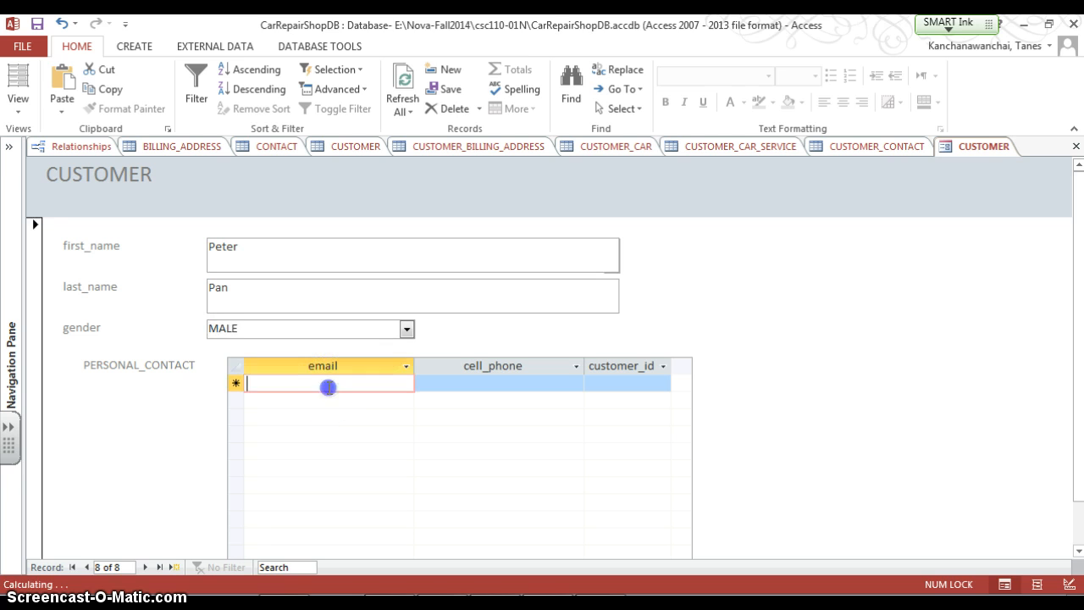
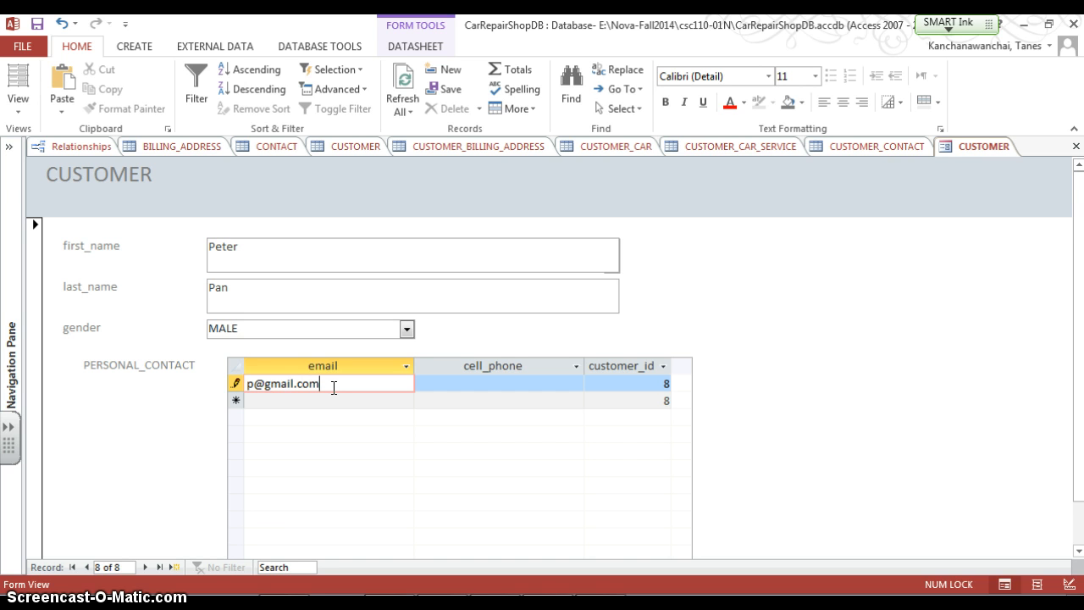
Add a PERSONAL_CONTACT row with an email address and cell phone number in the subform
key("Tab")
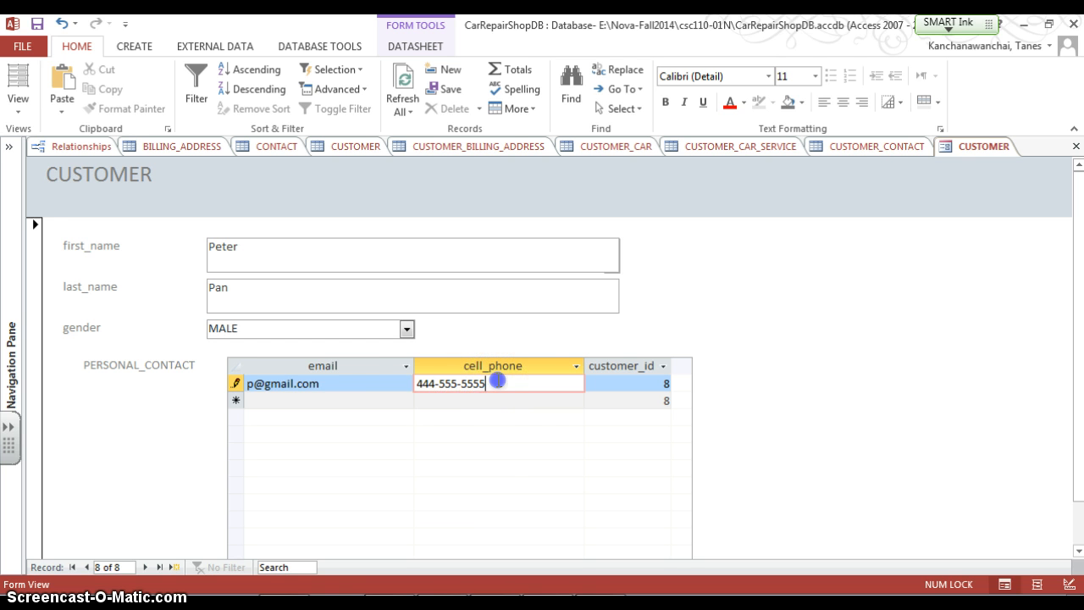
left_click_drag(554, 380, 370, 365)
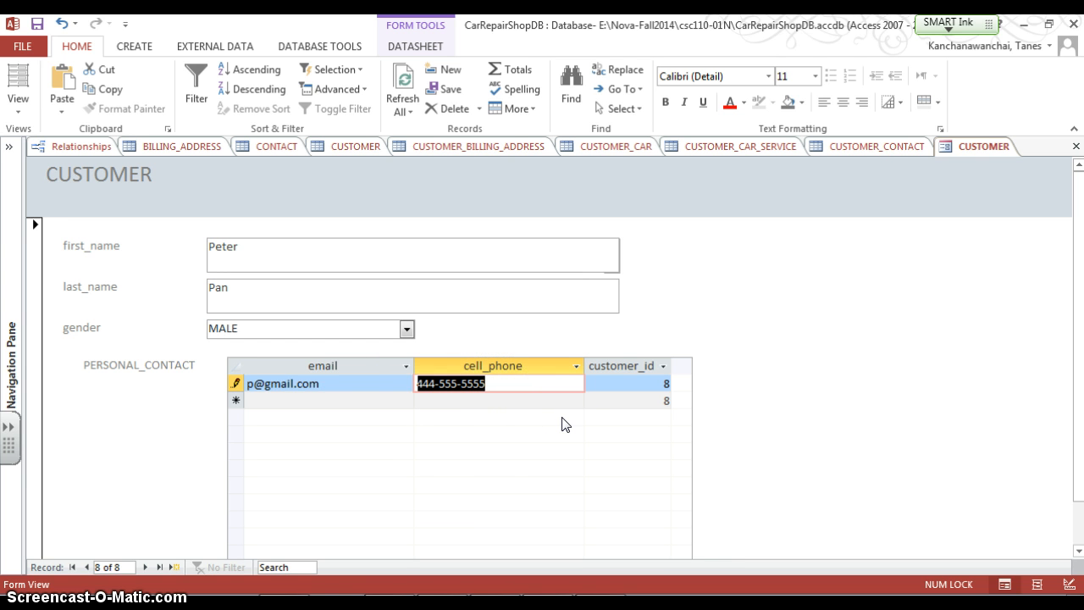
left_click(346, 398)
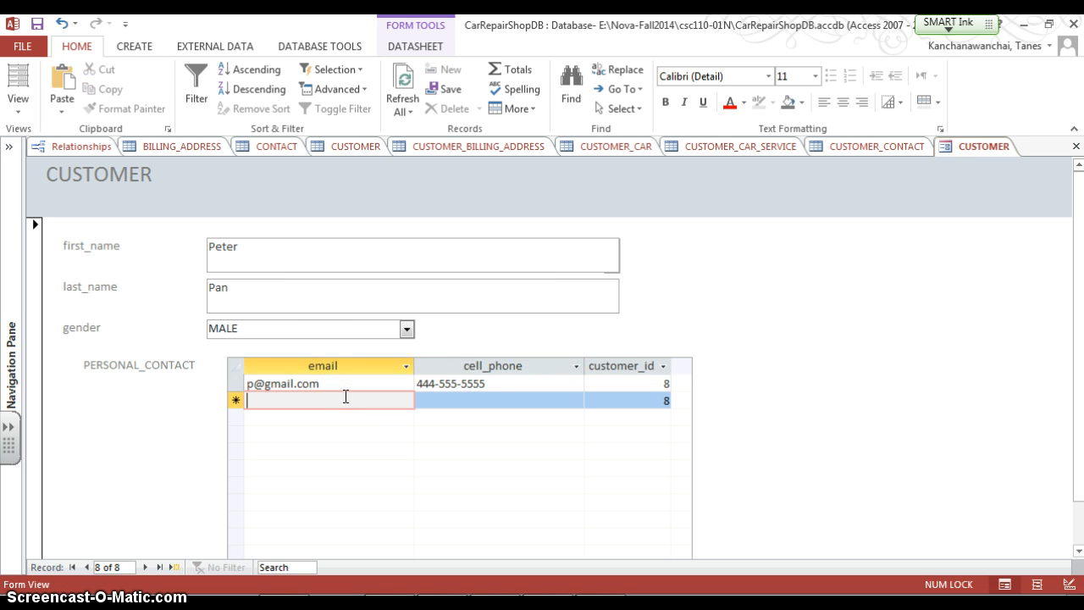
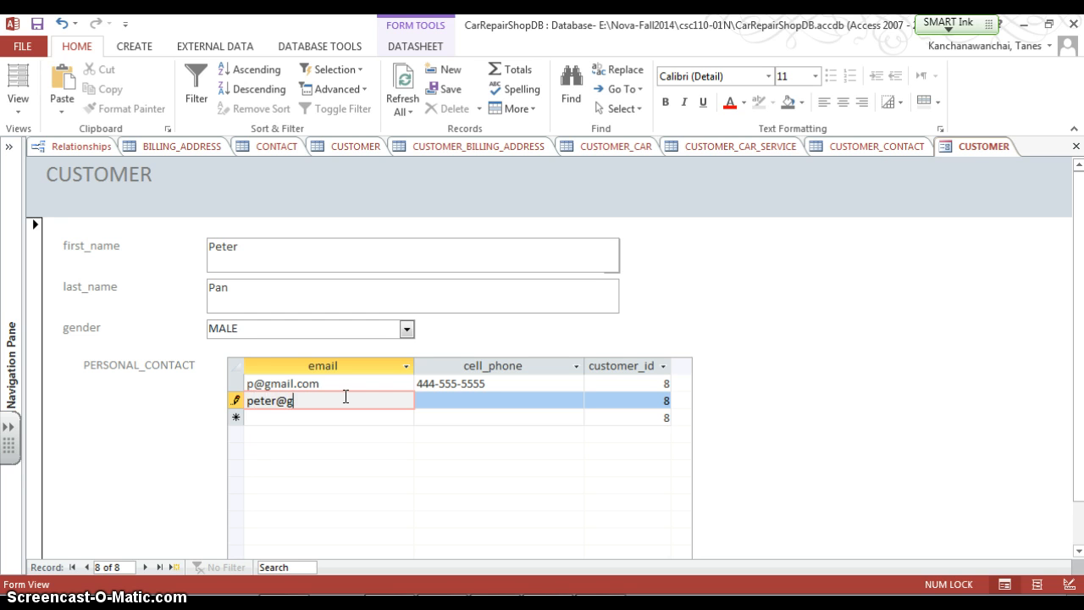
Add a second PERSONAL_CONTACT row with another email address and cell phone number
key("Tab")
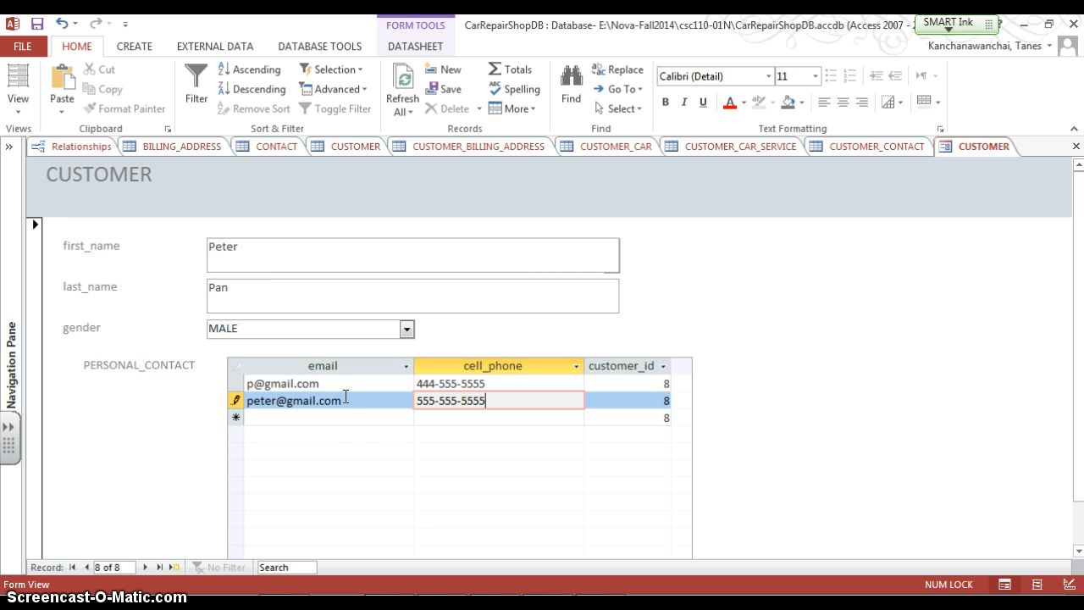
left_click(352, 415)
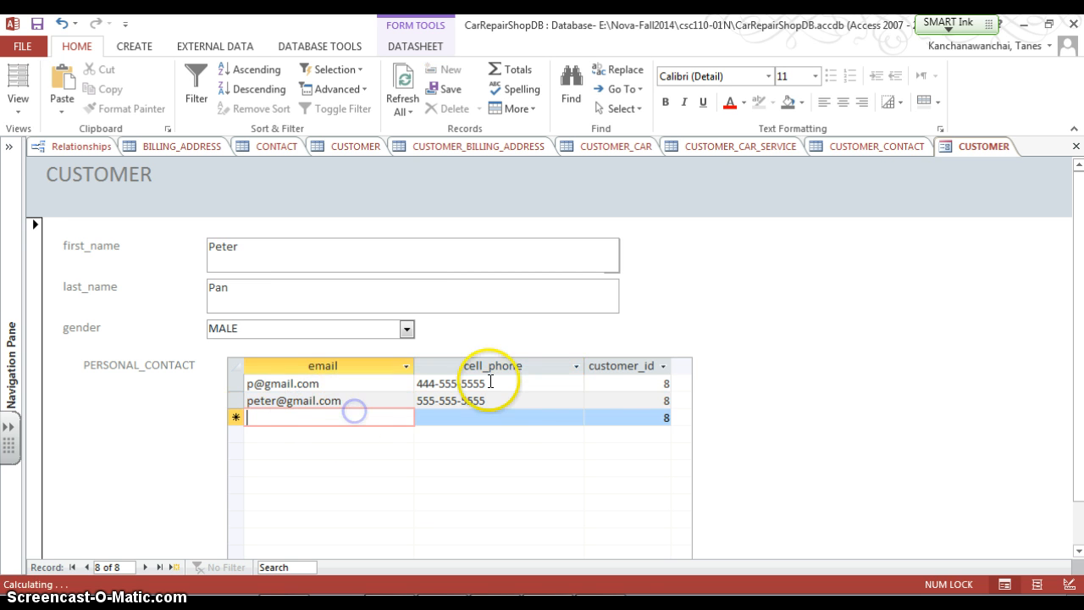
Save the record and hide the customer_id column in the PERSONAL_CONTACT subform
left_click(36, 22)
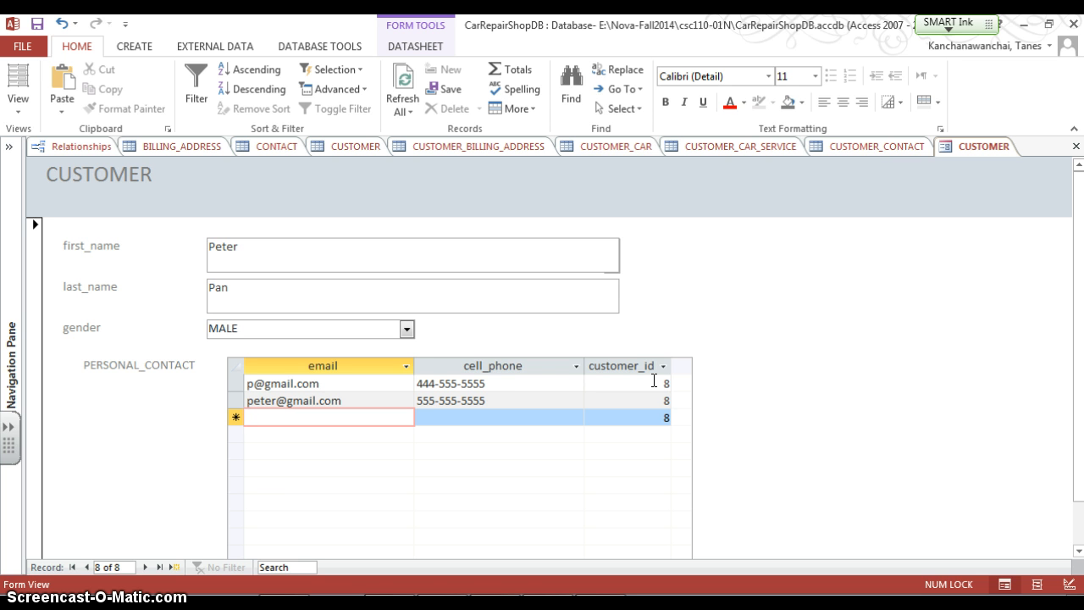
left_click(11, 145)
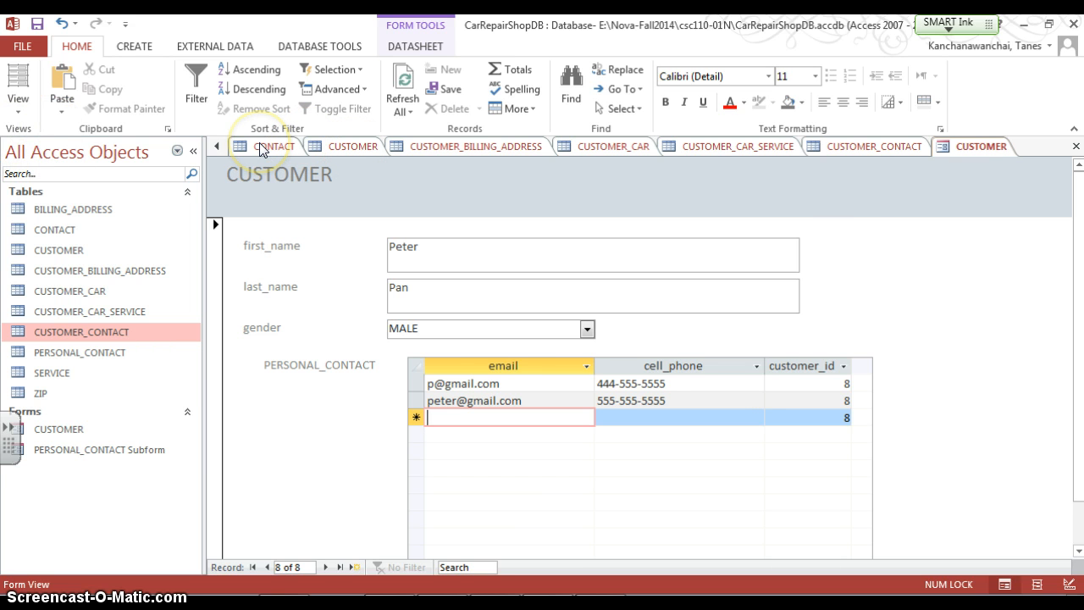
left_click(817, 366)
right_click(815, 367)
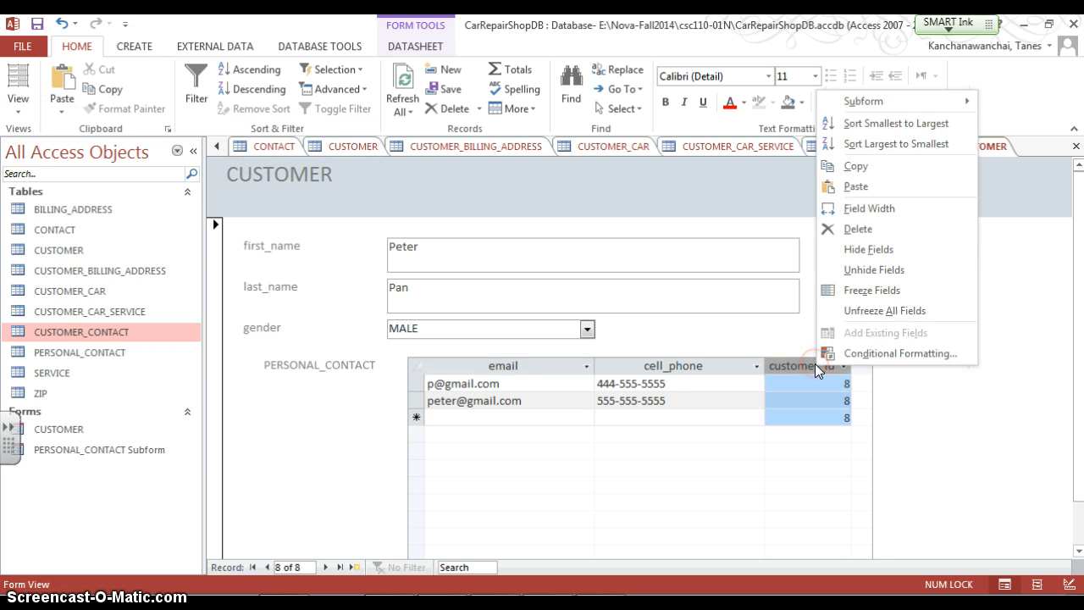
left_click(865, 249)
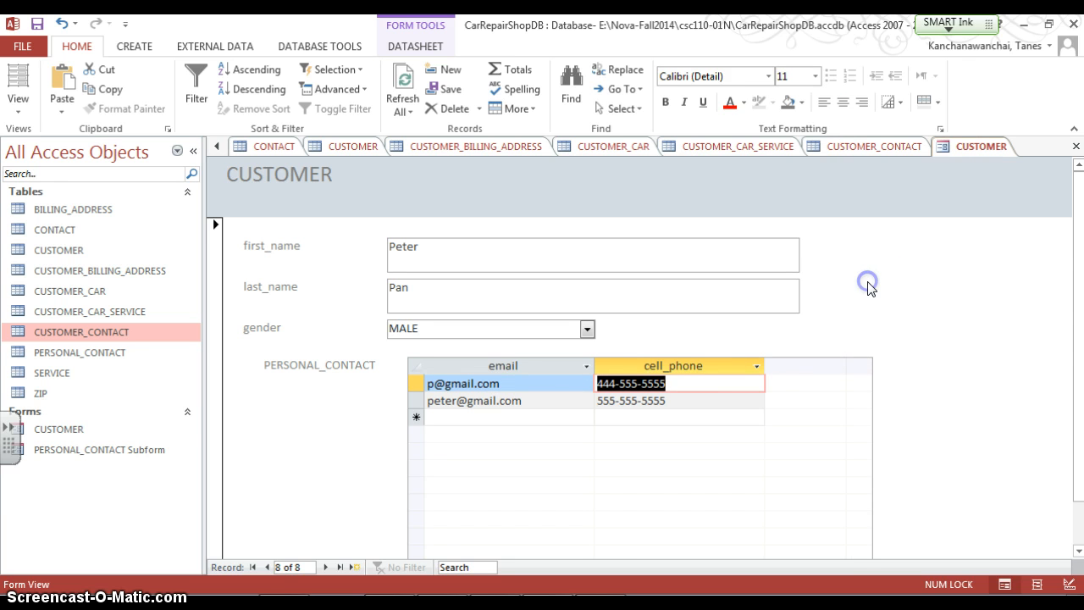
Add a third contact row with an email address and cell phone number, then save the form
left_click(546, 417)
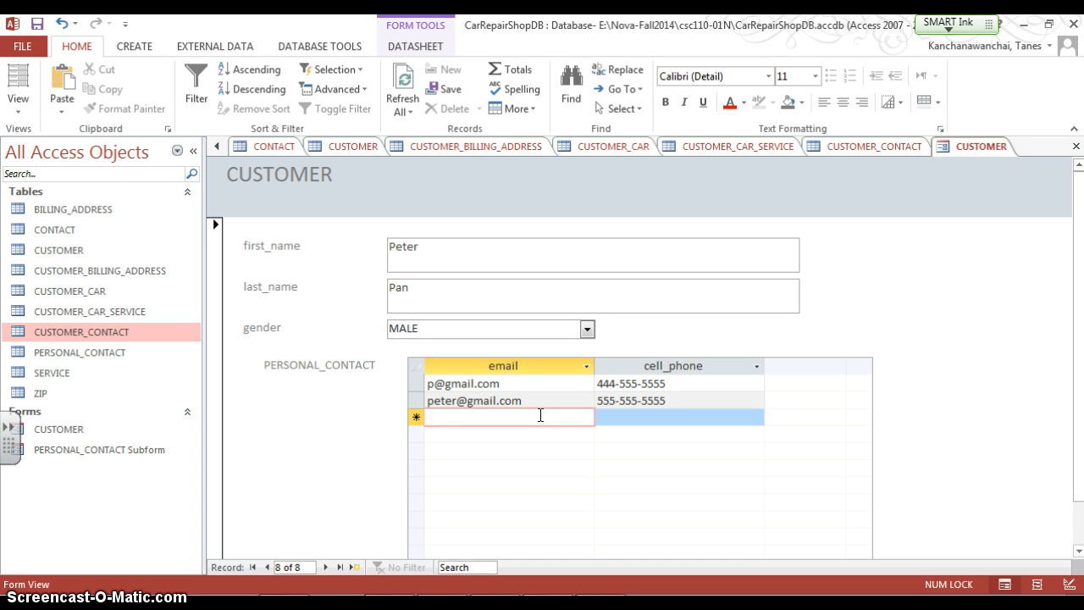
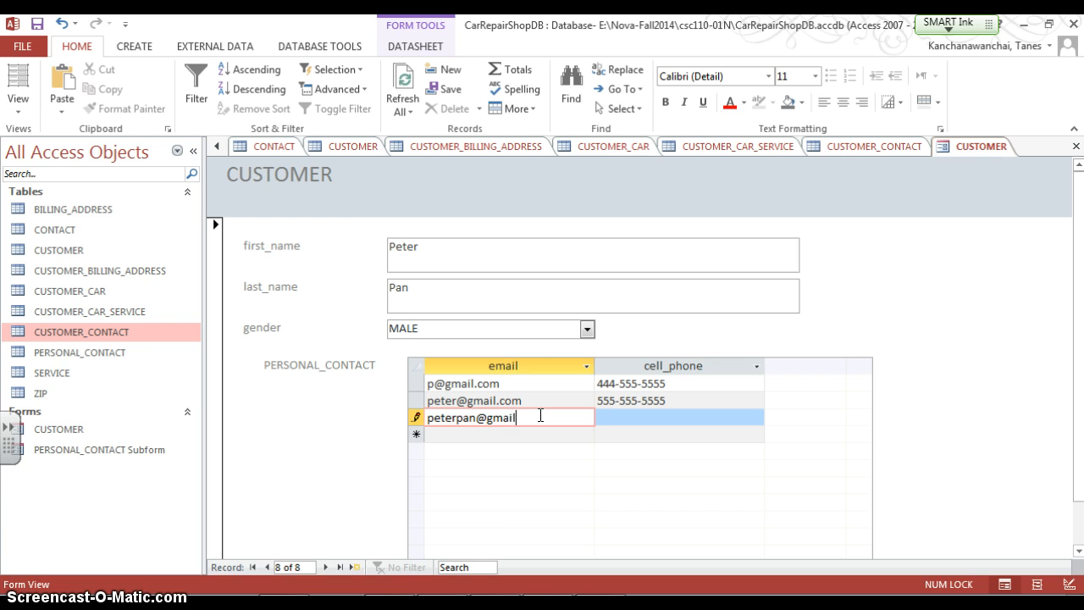
key("Tab")
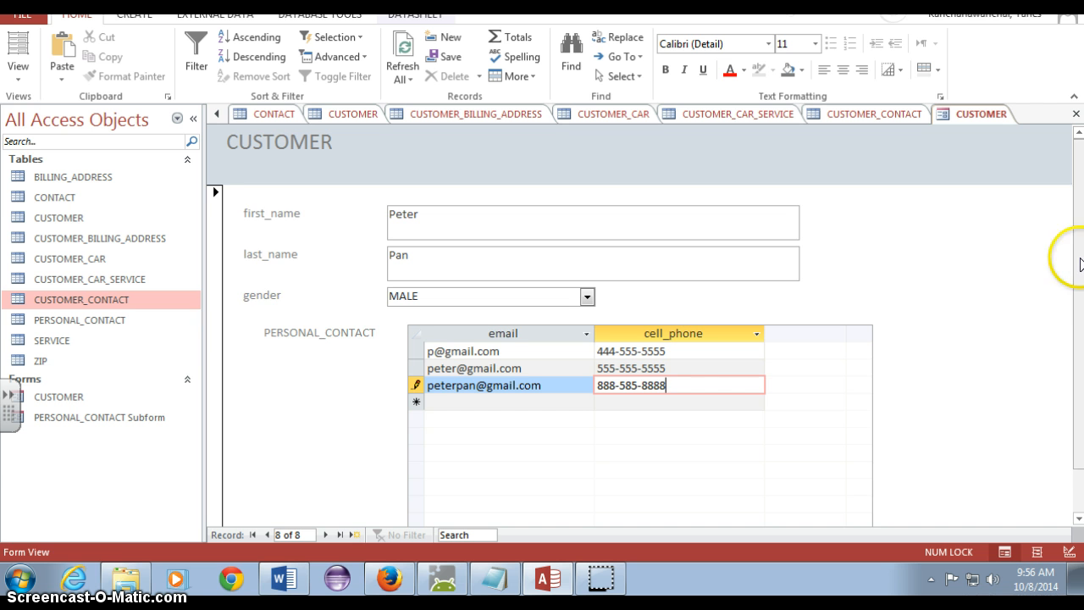
left_click_drag(1079, 264, 1079, 213)
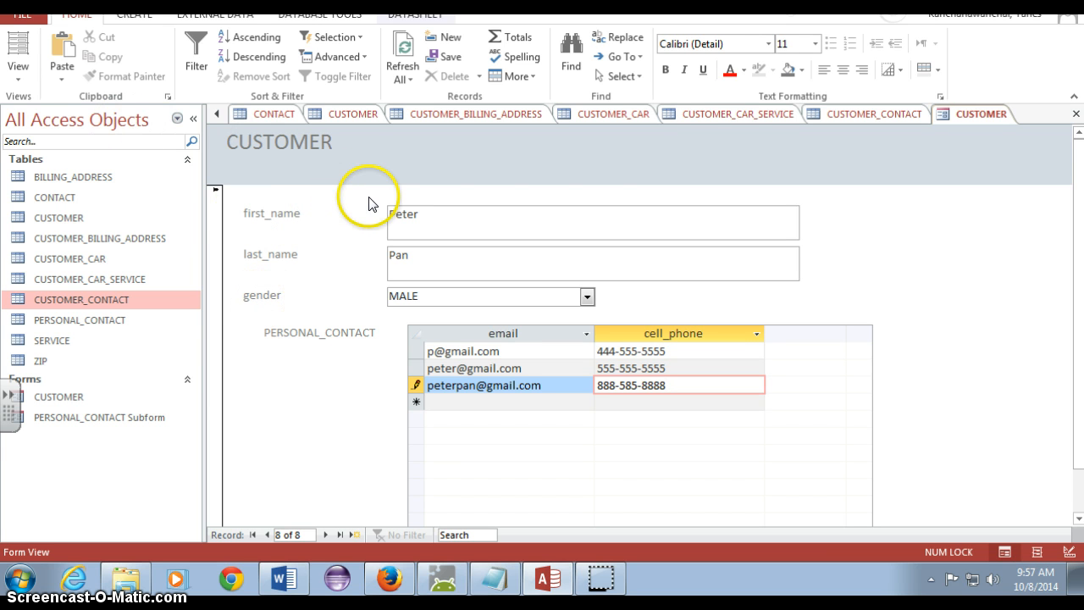
key("ctrl+s")
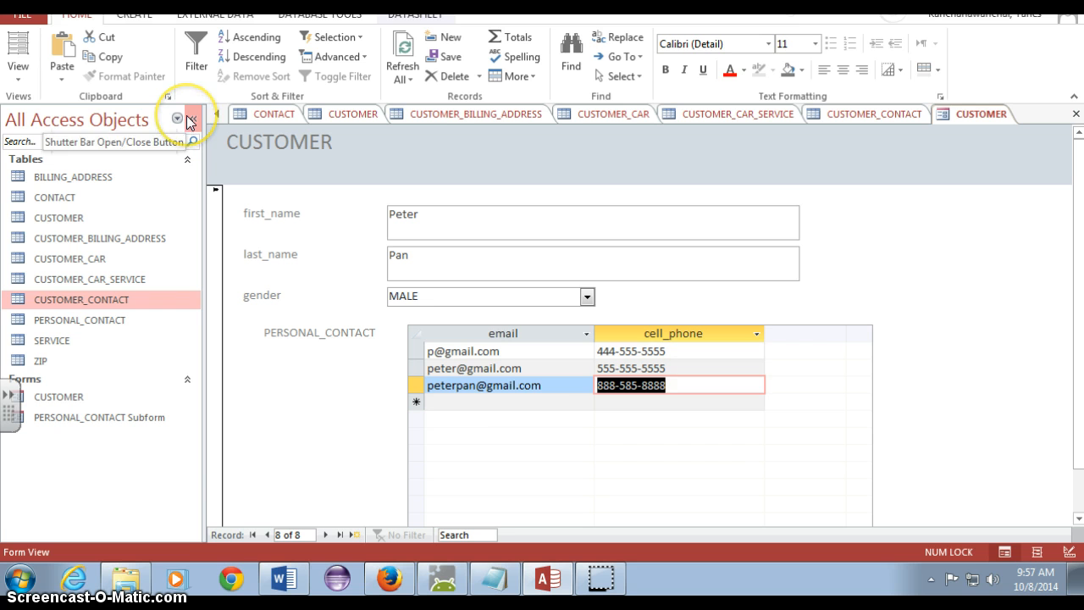
Collapse the navigation pane and switch the CUSTOMER form to Design View
left_click(190, 123)
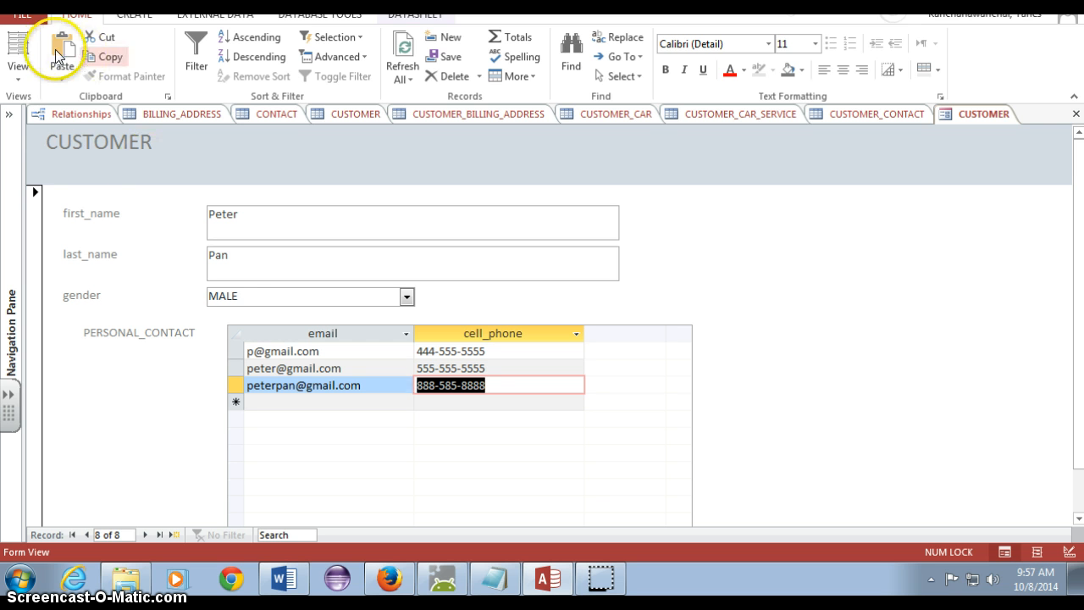
left_click(28, 81)
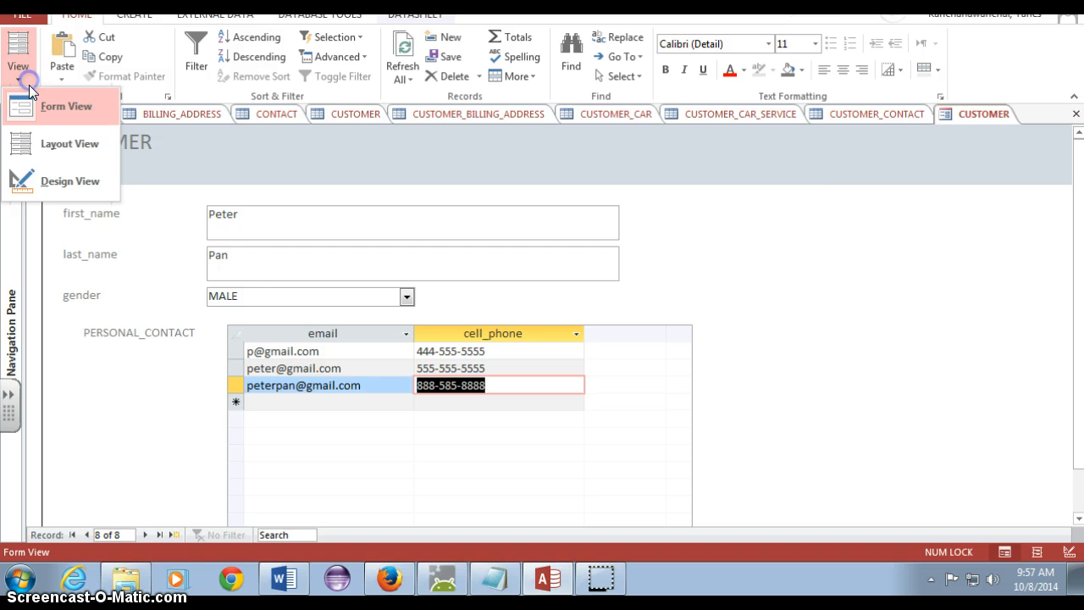
left_click(26, 180)
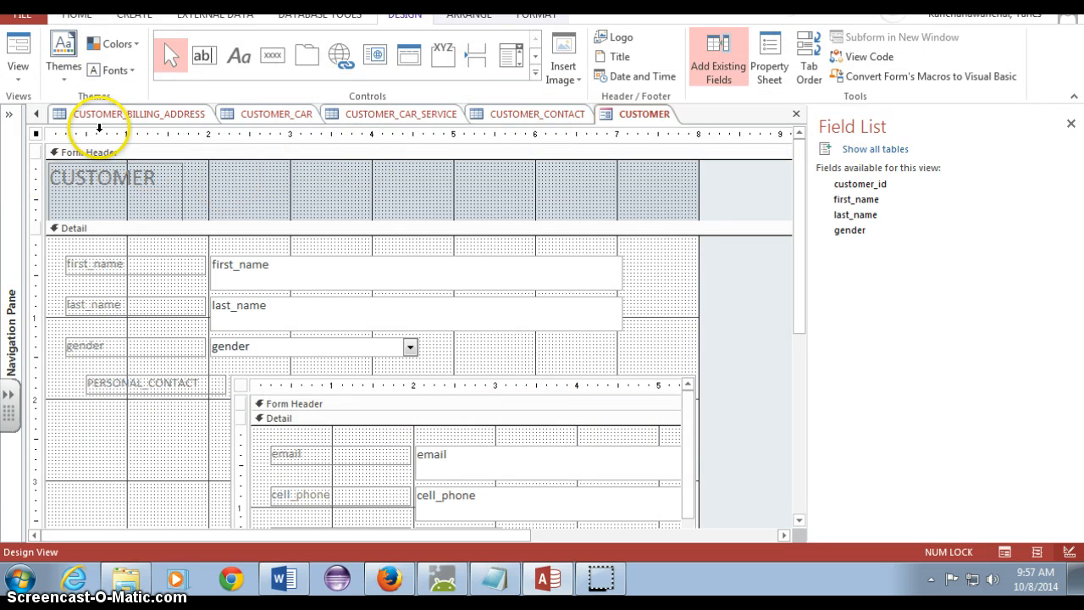
Change the form header title text to CUSTOMER FORM
left_click(18, 78)
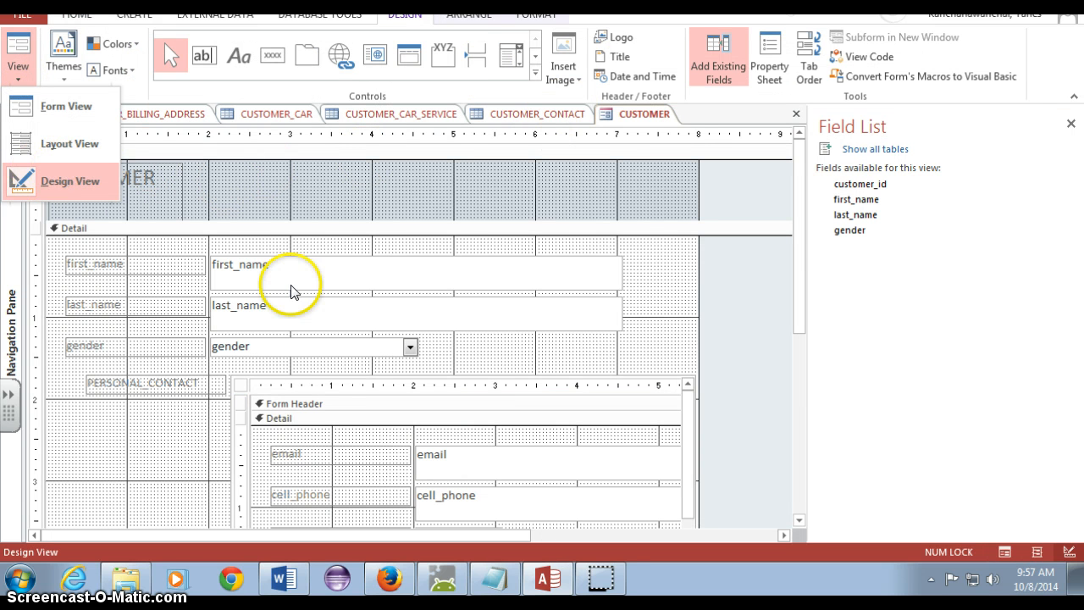
left_click(145, 181)
left_click(148, 182)
left_click(154, 178)
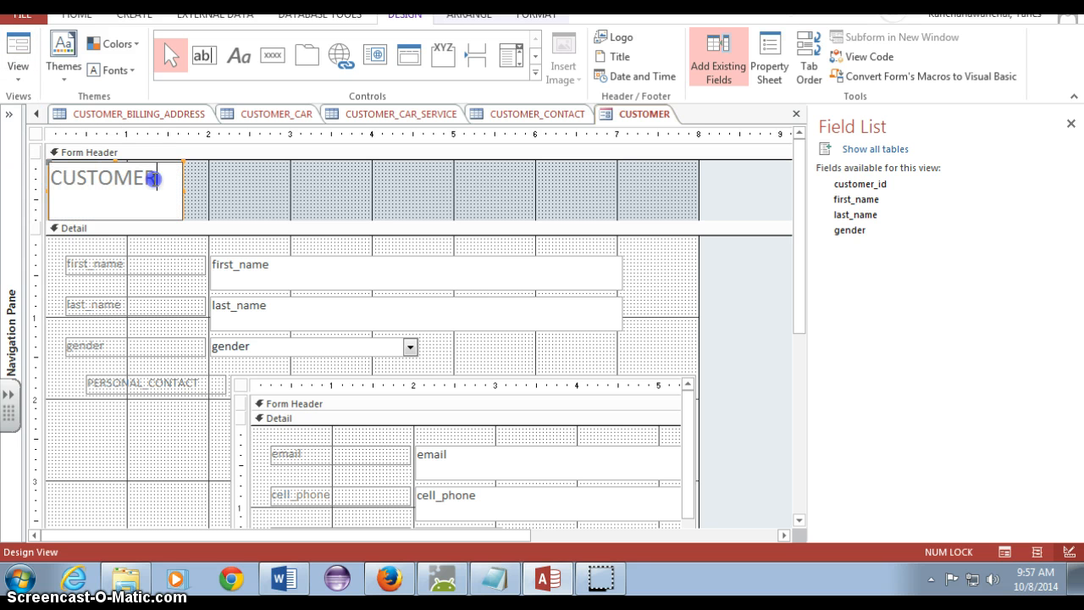
type("FOR")
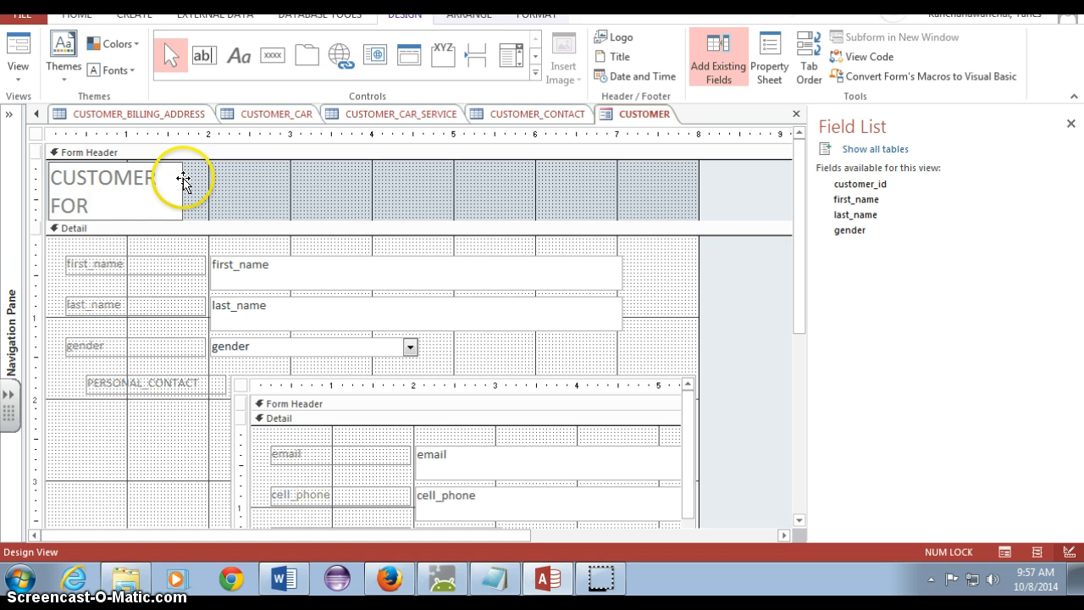
type("m")
key("BackSpace")
key("Caps_Lock")
type("M")
left_click(253, 185)
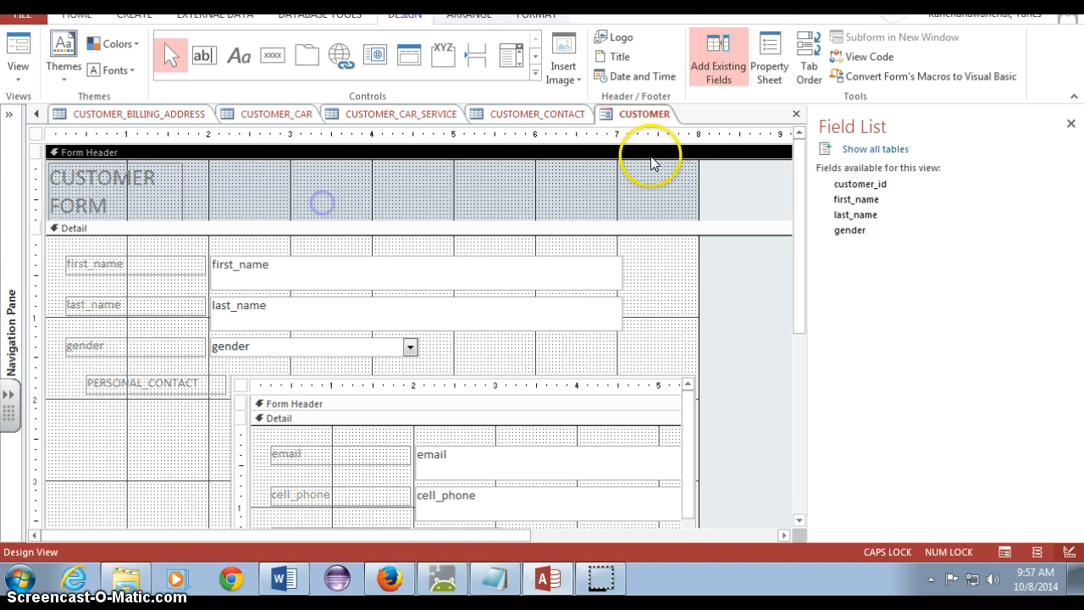
Set the form header section's Back Color to Accent 1 through the Property Sheet
left_click(637, 193)
left_click(770, 66)
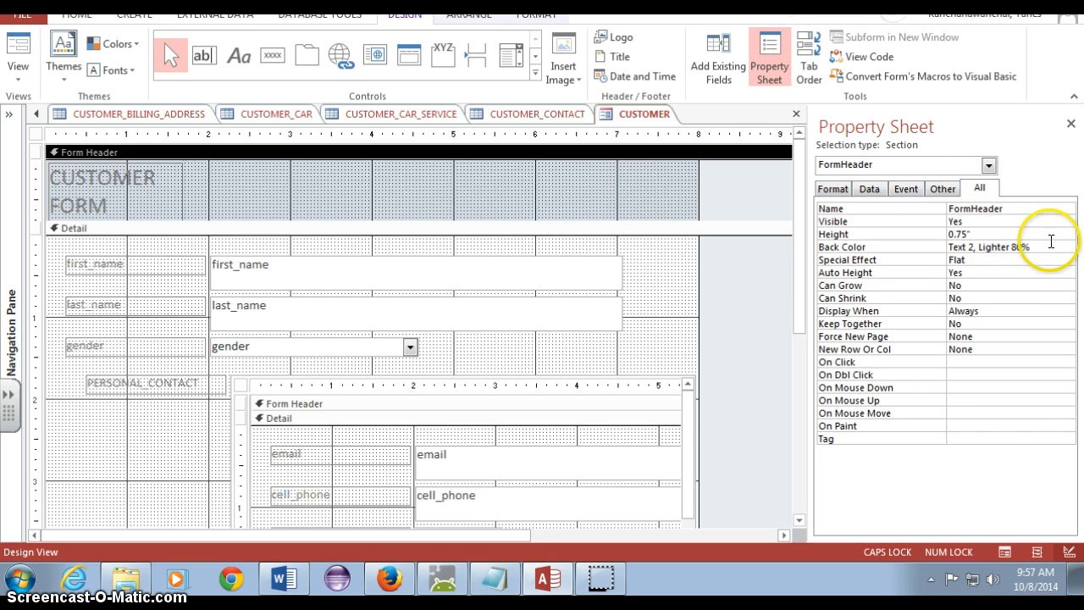
left_click(1052, 246)
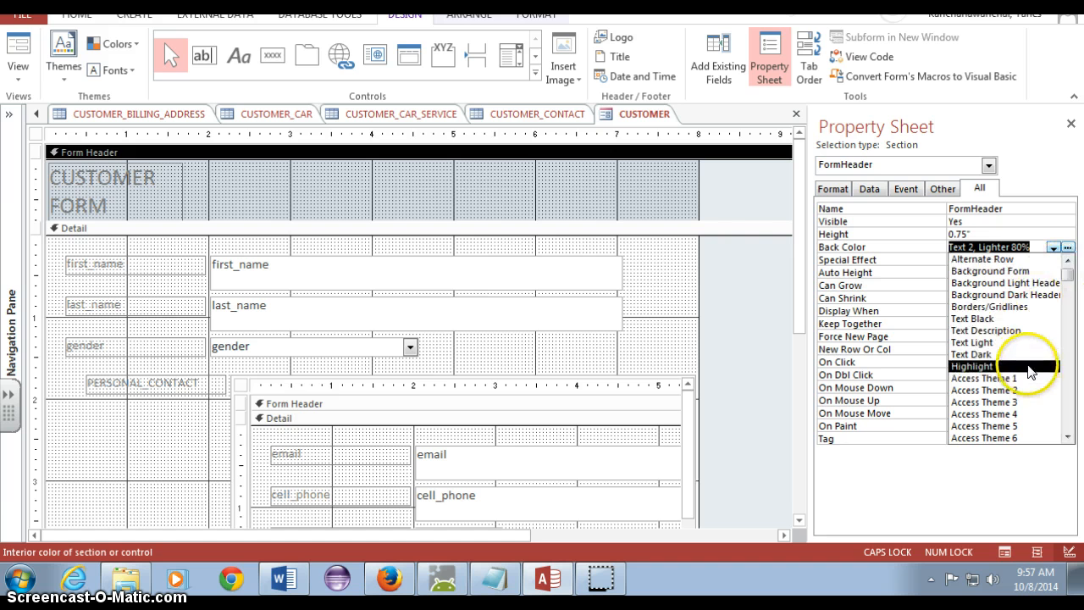
left_click(897, 246)
left_click(521, 185)
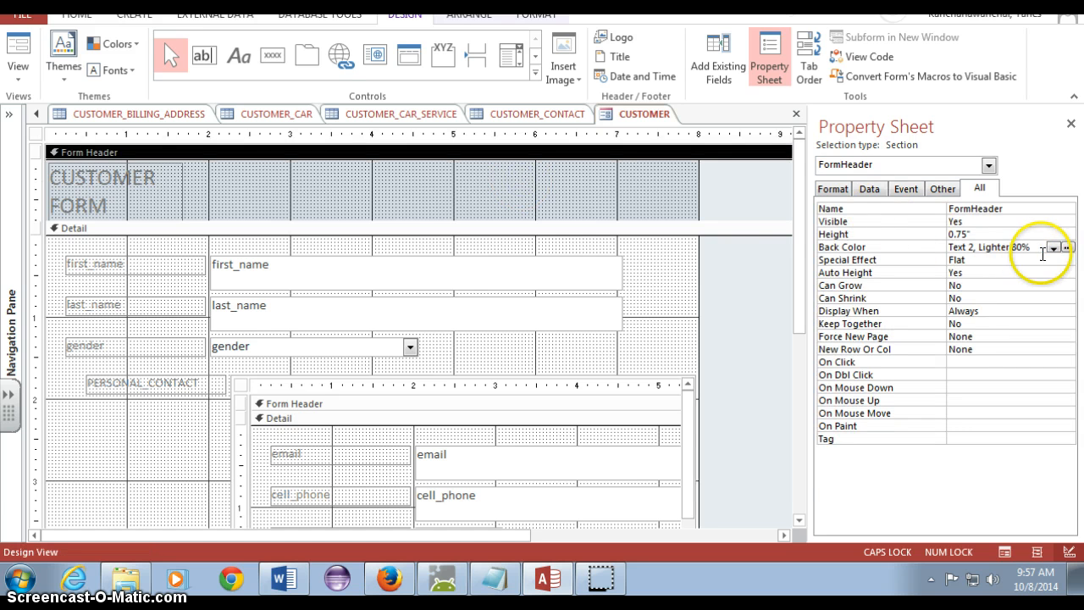
left_click(1069, 247)
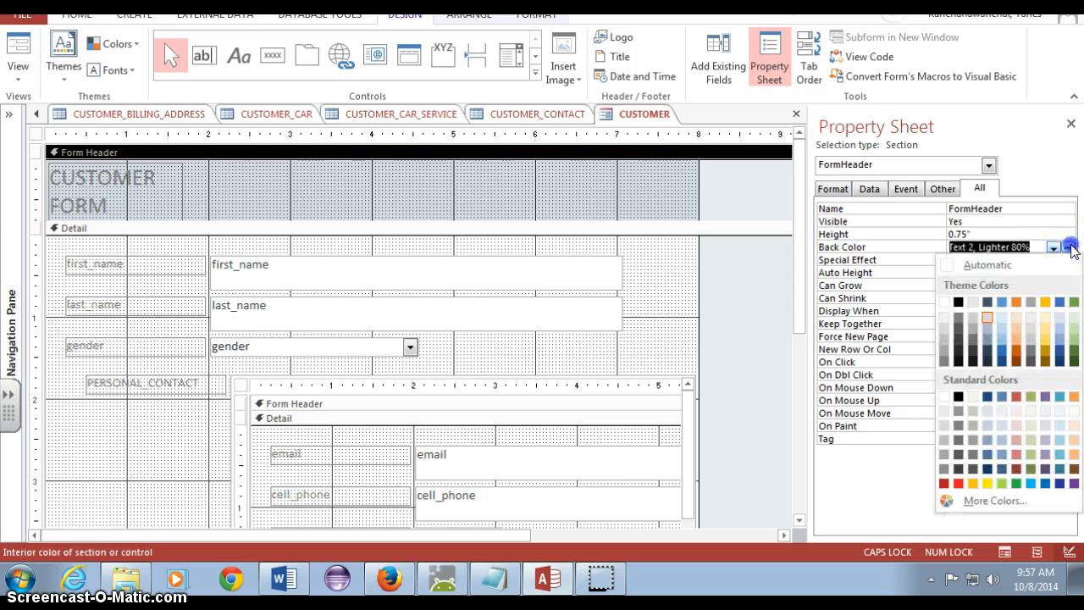
left_click(999, 302)
left_click(682, 279)
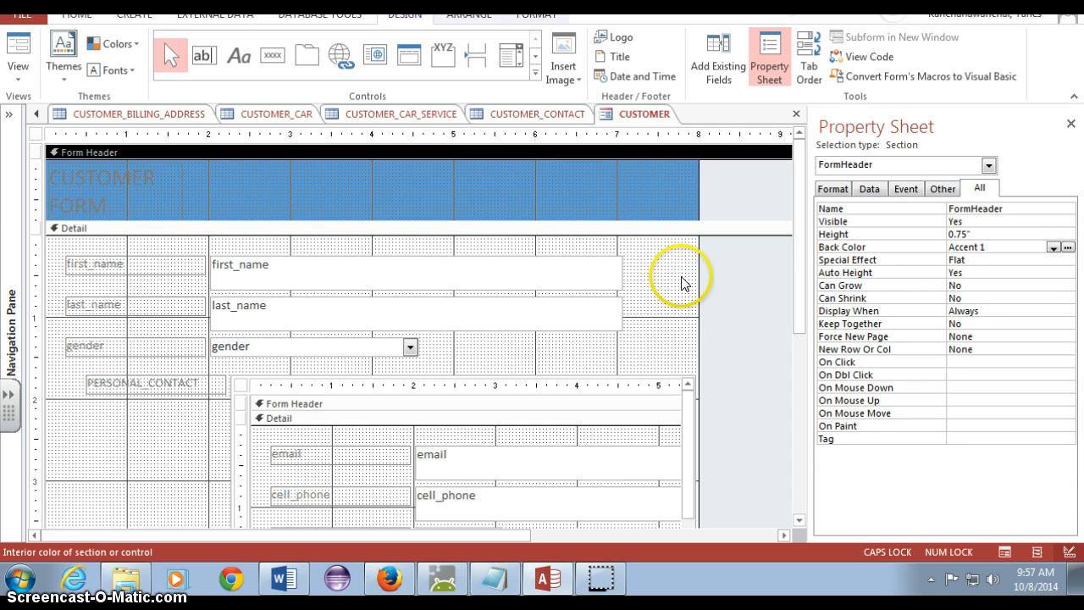
Insert the alien00069 picture from My Pictures as a logo in the form header
left_click(119, 185)
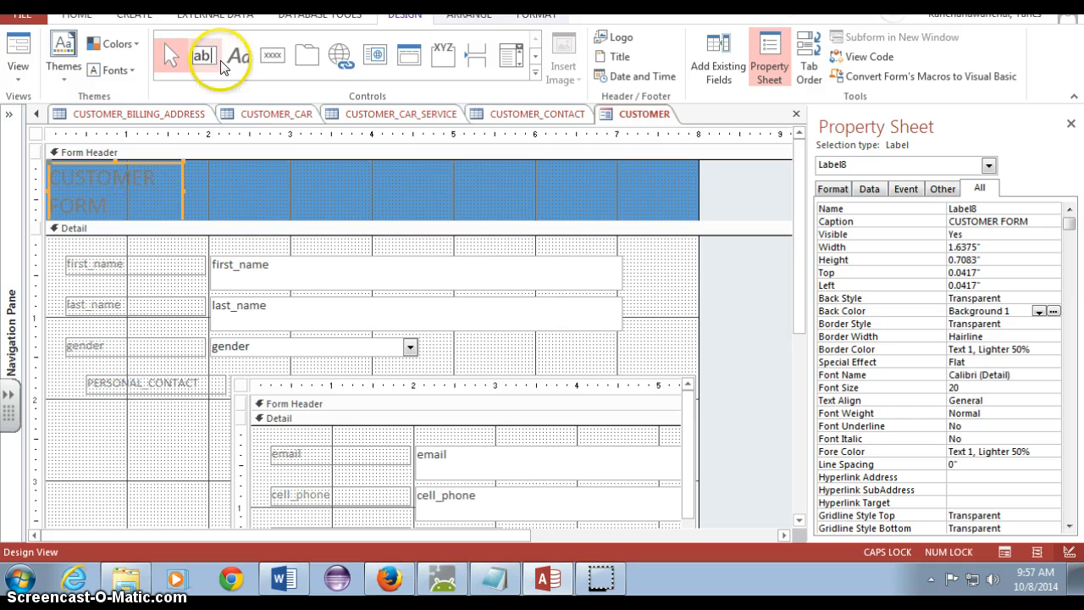
left_click(610, 35)
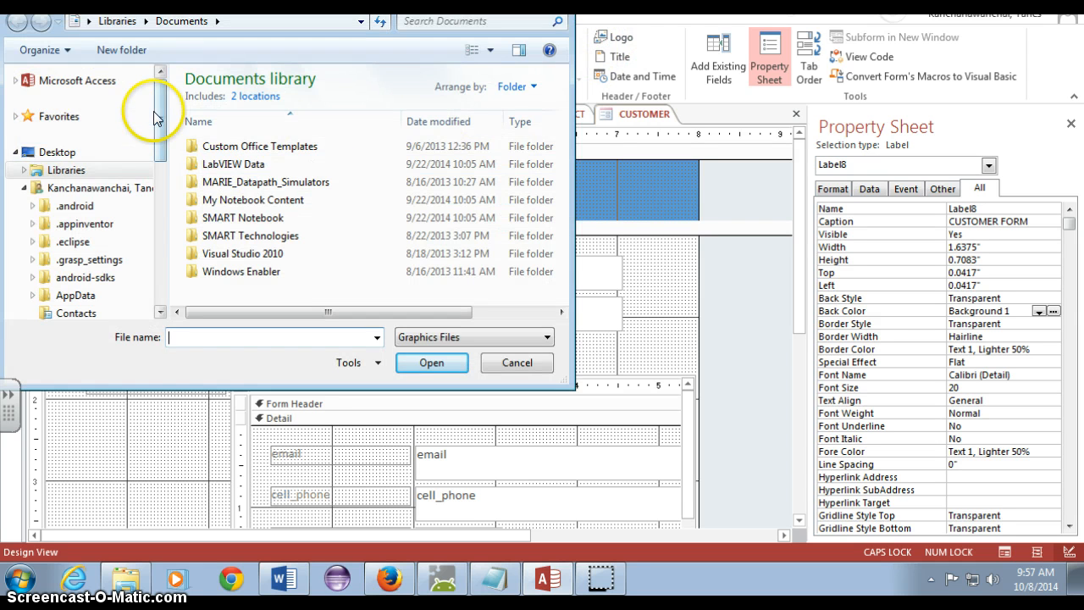
left_click_drag(159, 113, 161, 201)
left_click(77, 95)
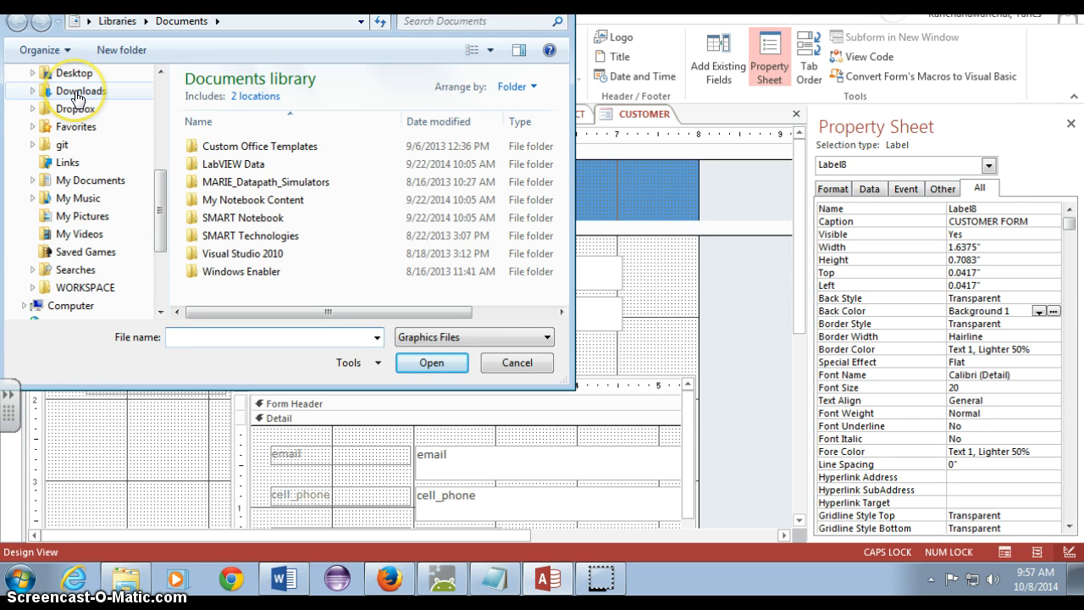
left_click(85, 223)
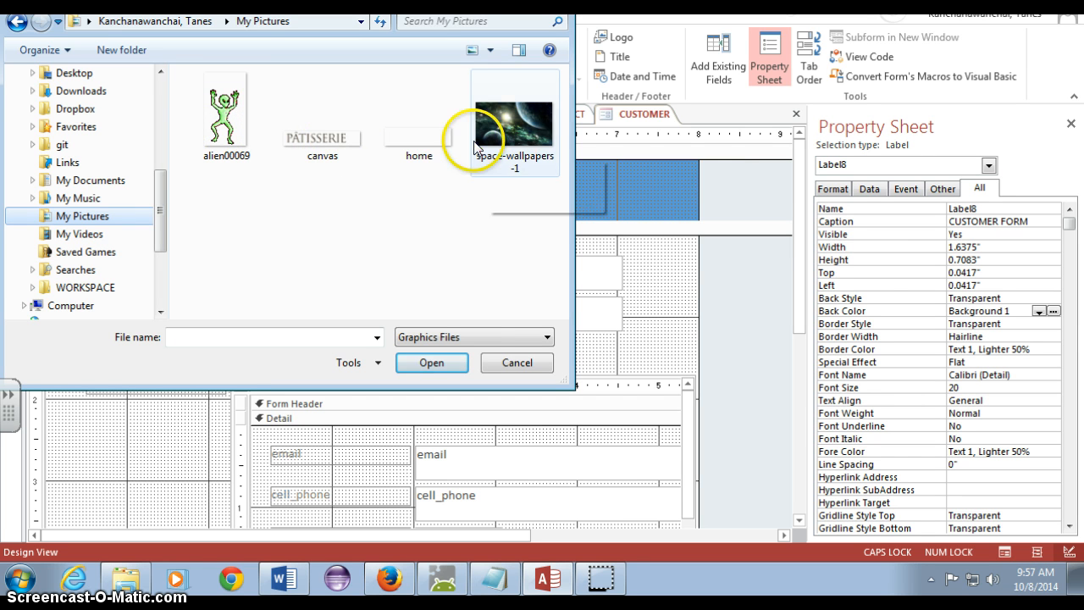
left_click(343, 136)
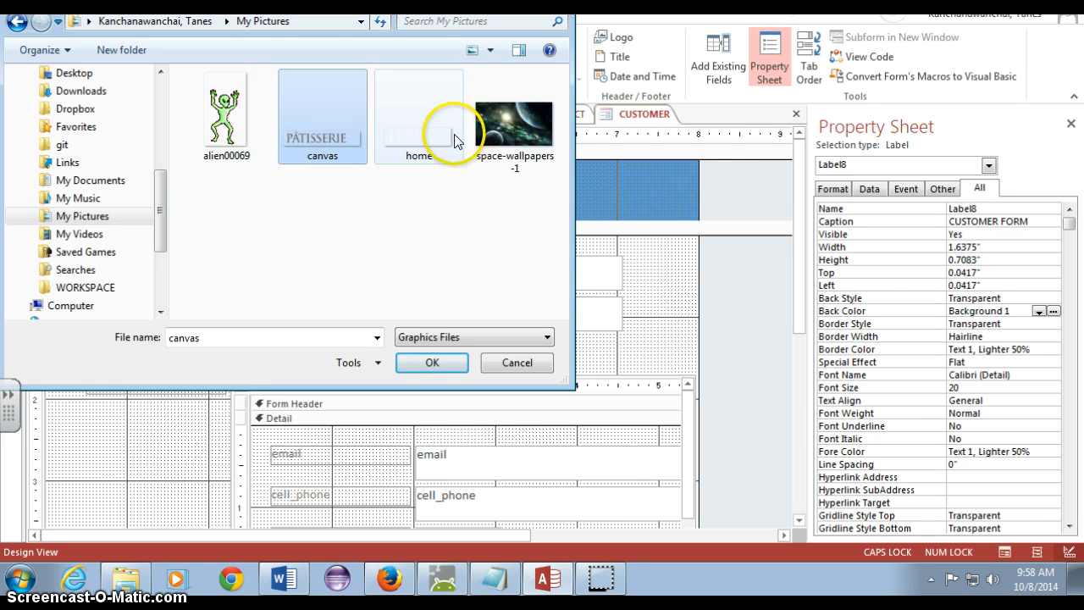
double_click(222, 121)
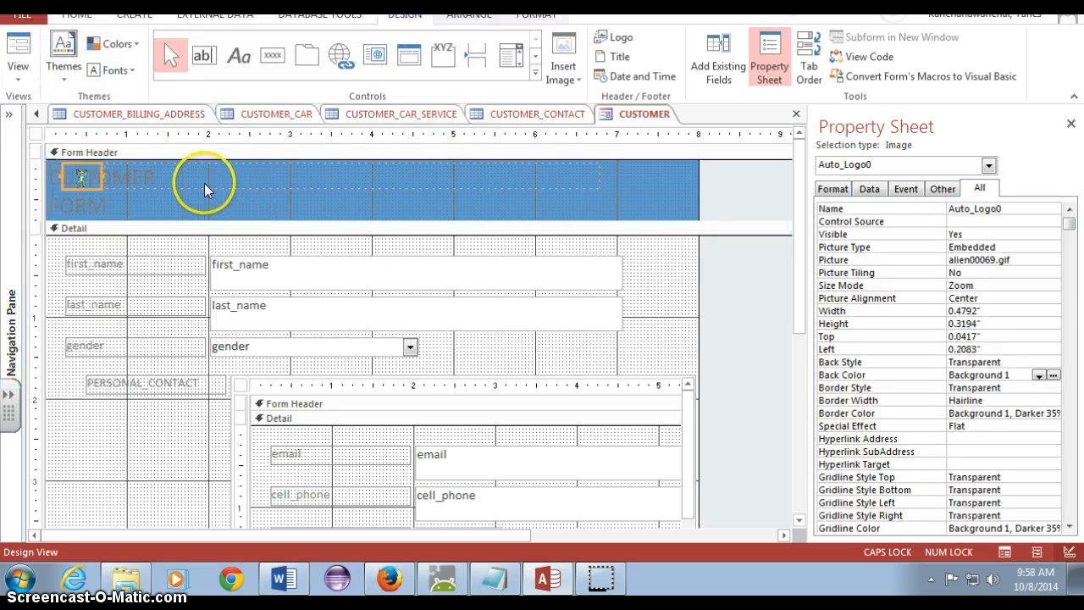
Widen the logo image and move it further right across the form header
left_click_drag(82, 172, 302, 203)
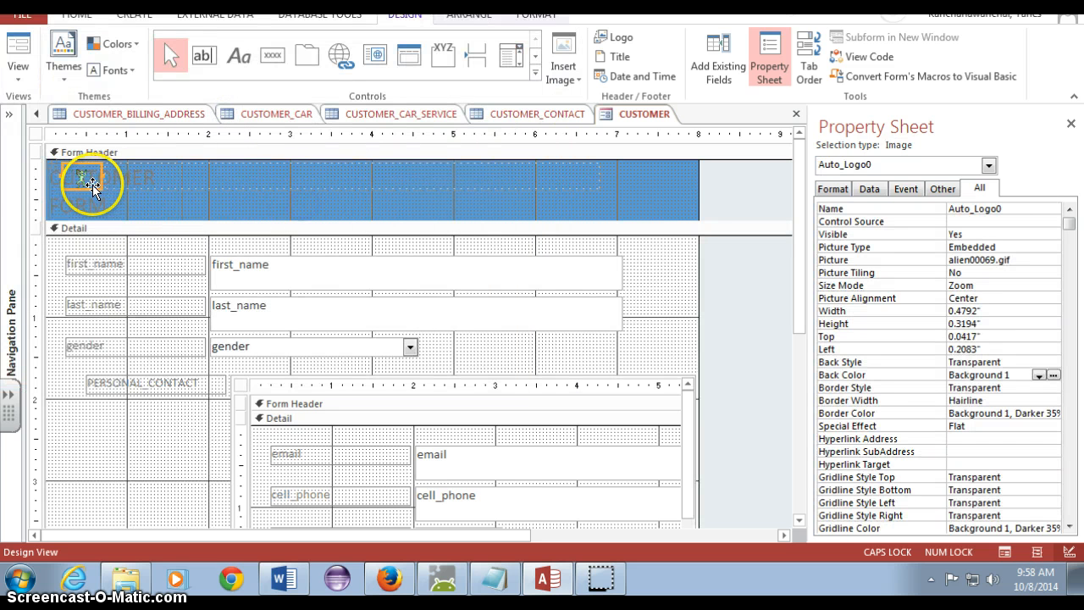
left_click_drag(92, 183, 461, 201)
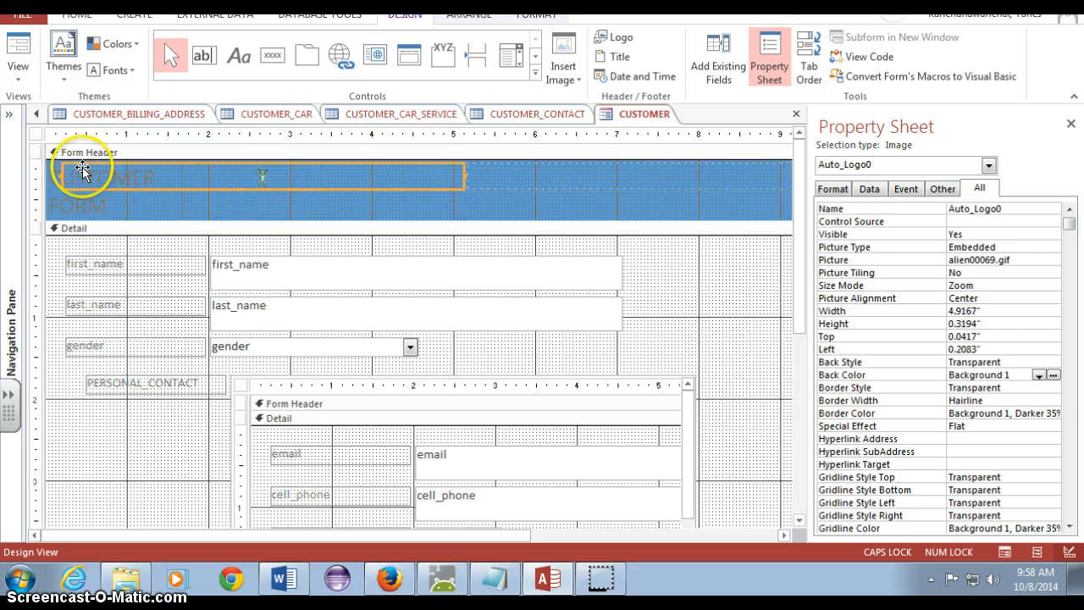
left_click(61, 175)
left_click(60, 175)
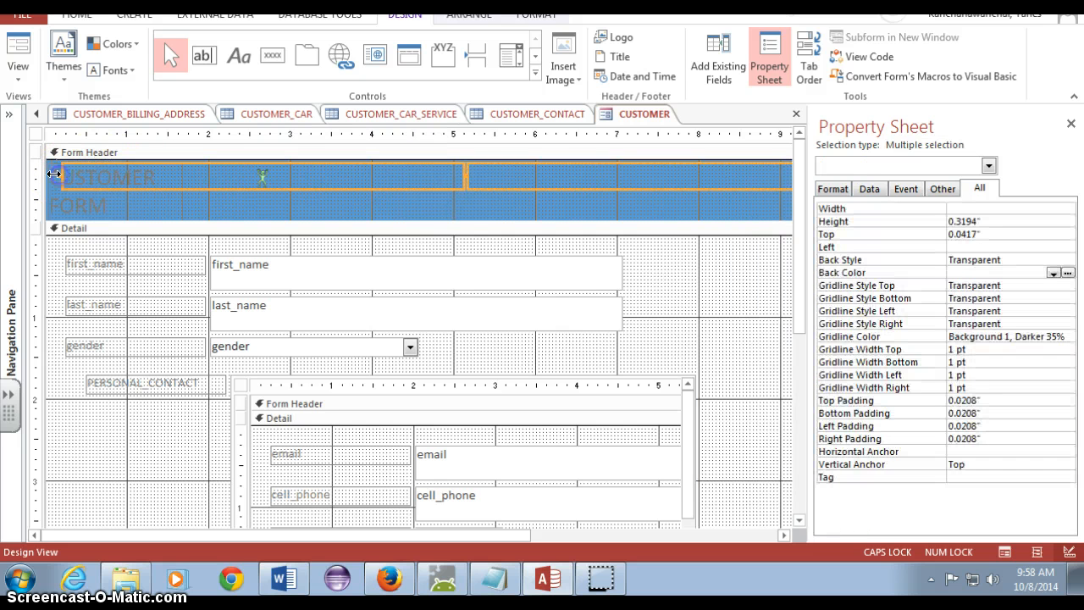
left_click_drag(53, 173, 234, 189)
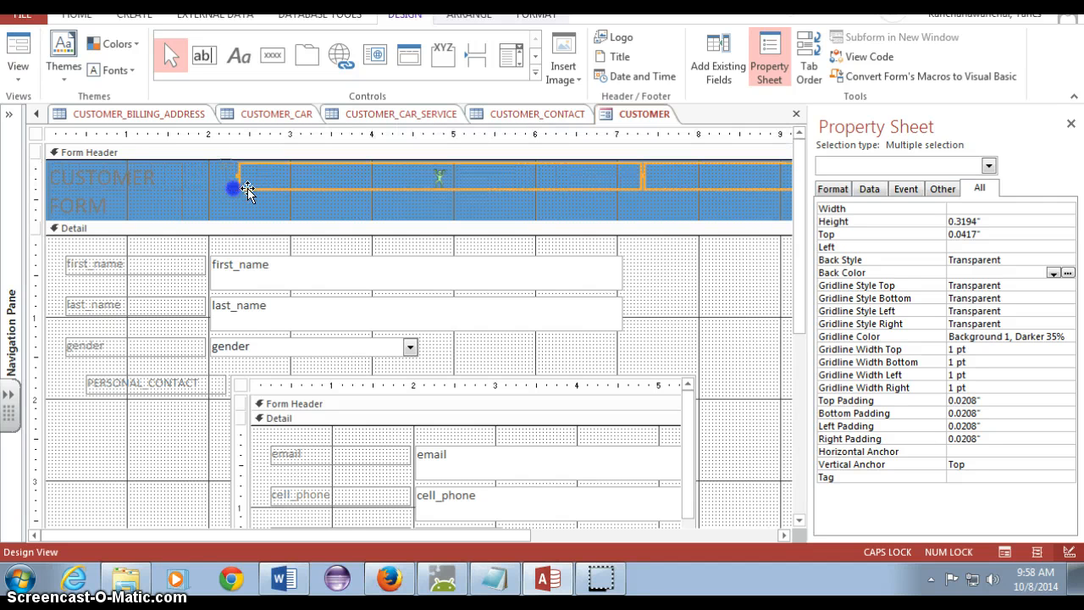
left_click(430, 194)
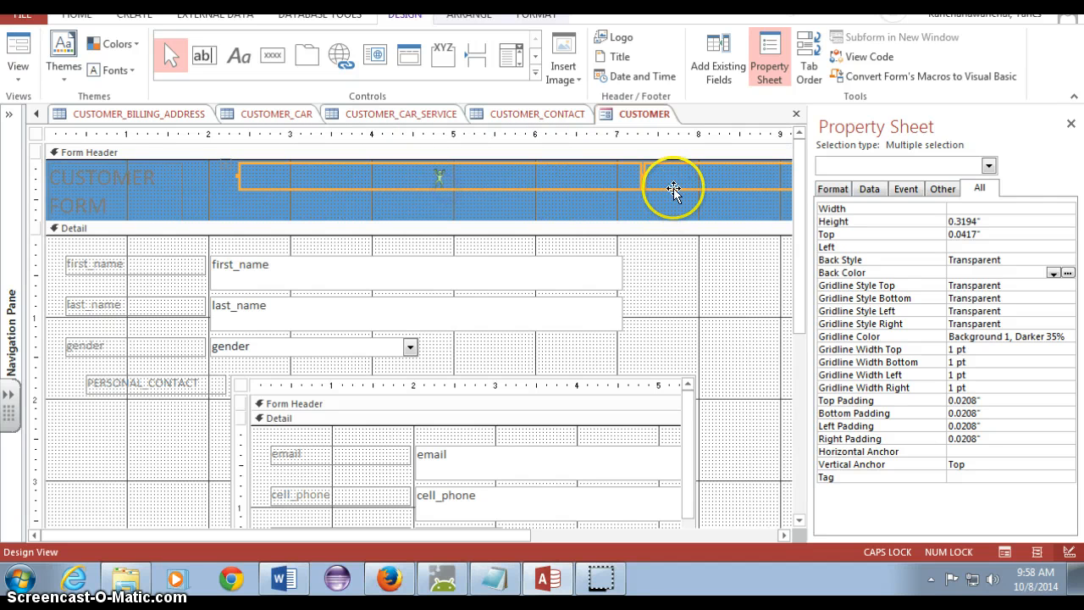
left_click_drag(640, 174, 584, 178)
left_click(631, 194)
left_click(572, 225)
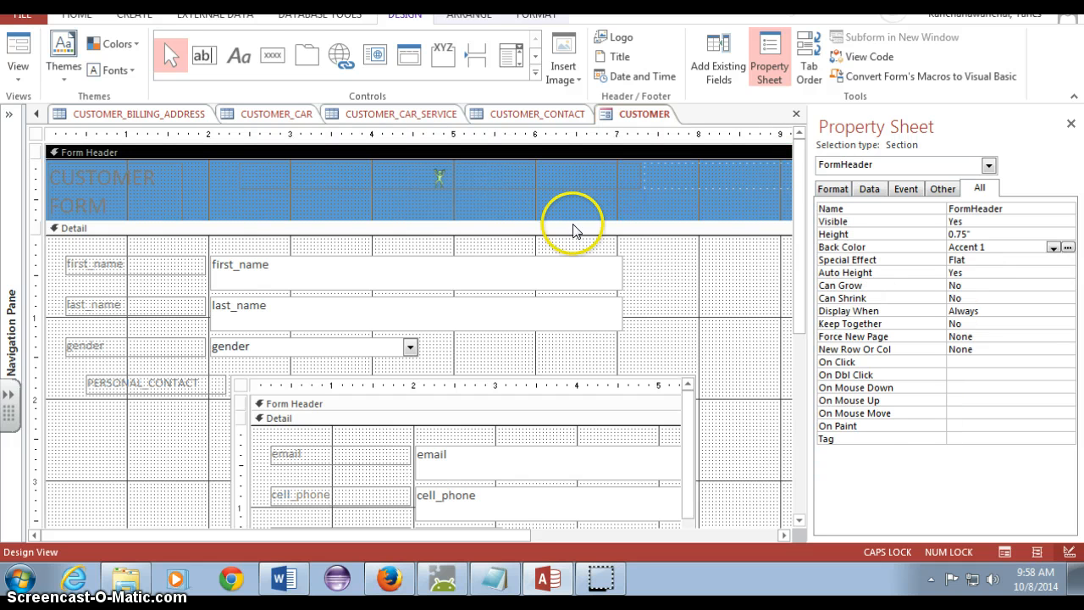
Preview the CUSTOMER form in Form View and return to Design View
left_click(17, 42)
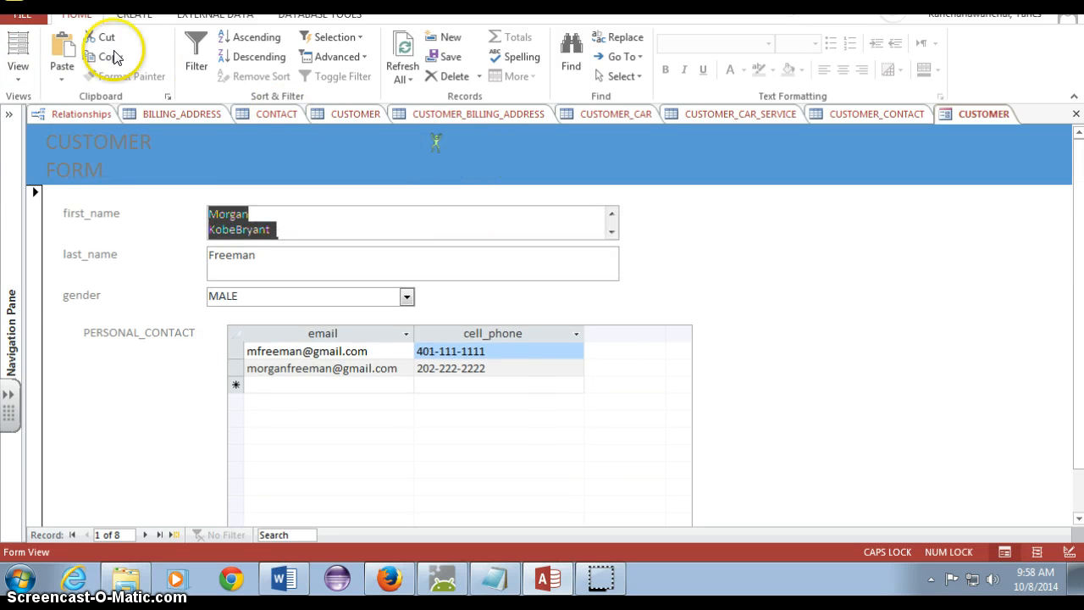
left_click(18, 72)
left_click(32, 186)
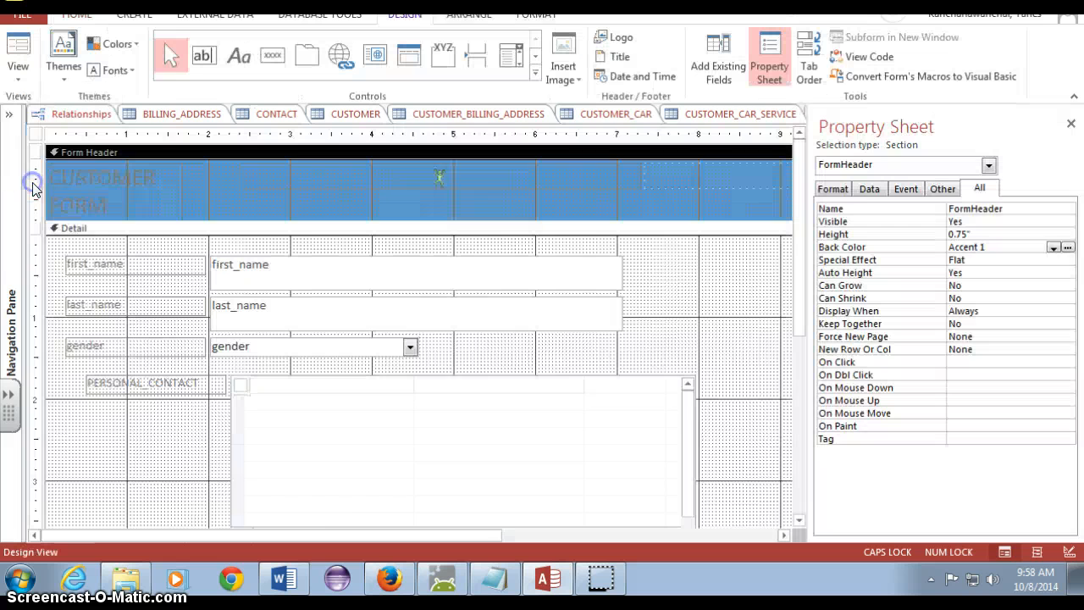
Delete the logo image from the form header
left_click(442, 179)
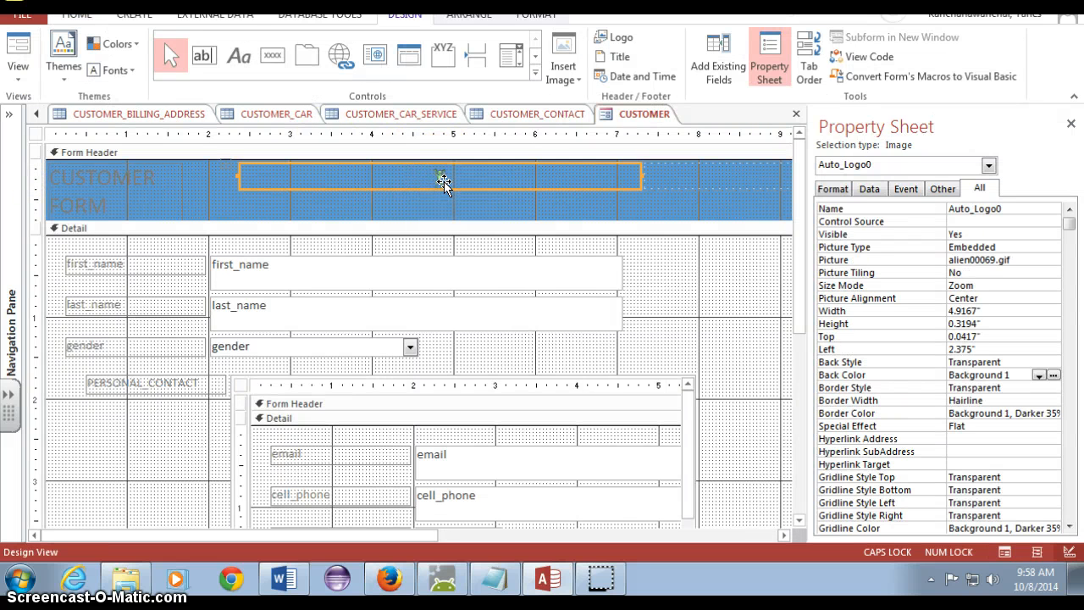
key("Delete")
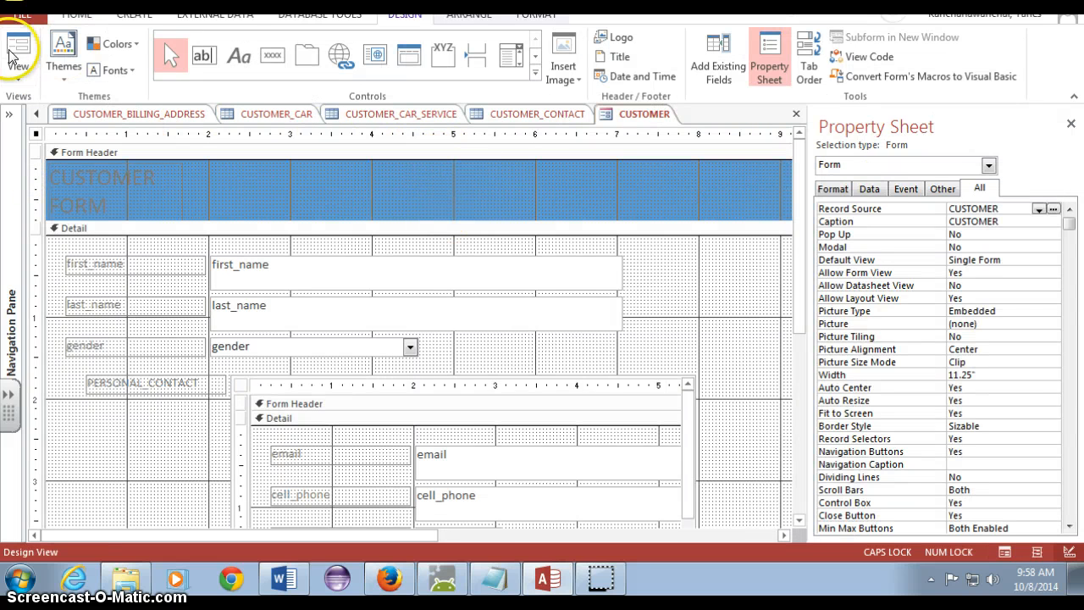
Switch to Form View, then open and refresh the CUSTOMER and PERSONAL_CONTACT tables to review their records
left_click(10, 56)
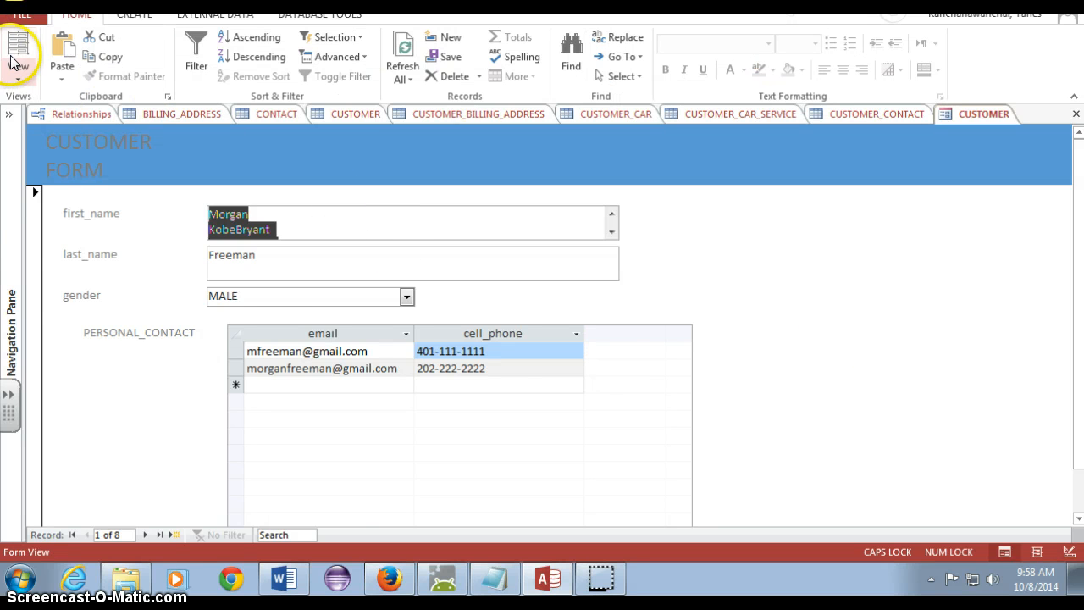
left_click(6, 116)
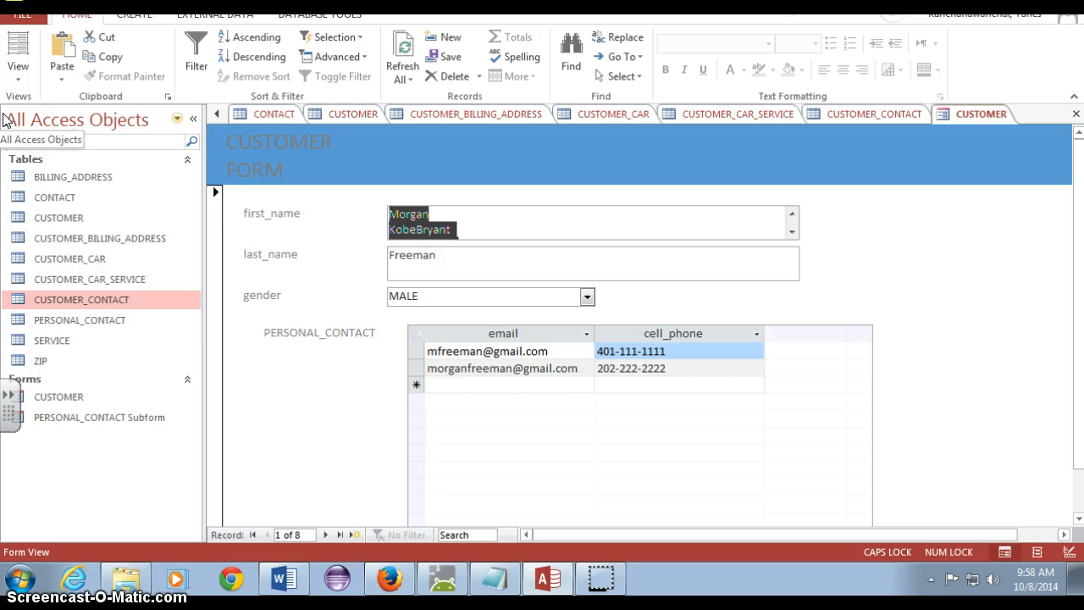
double_click(53, 198)
double_click(63, 216)
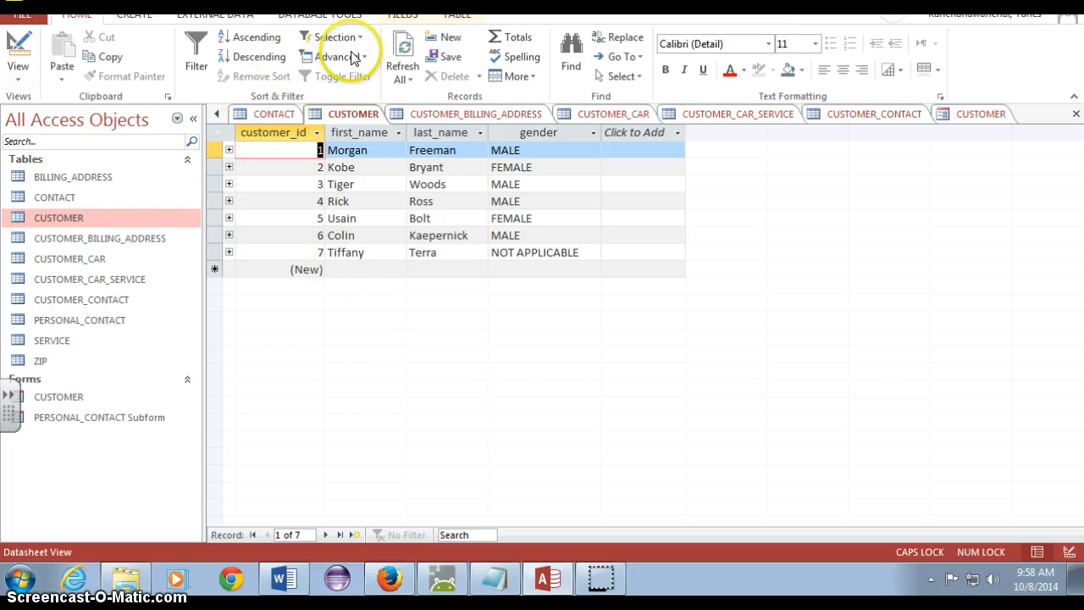
left_click(419, 51)
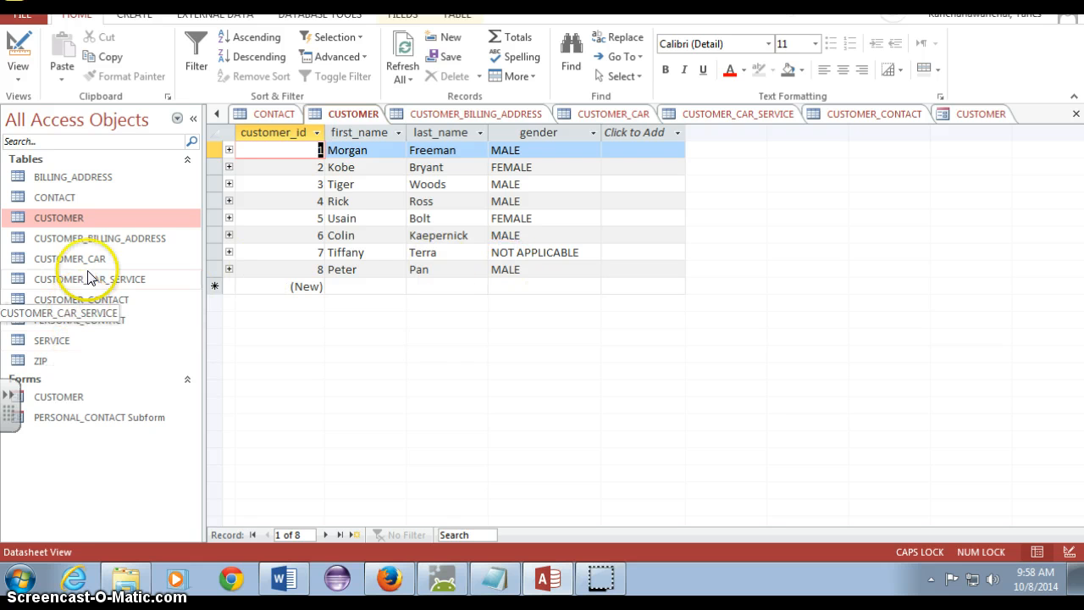
double_click(102, 322)
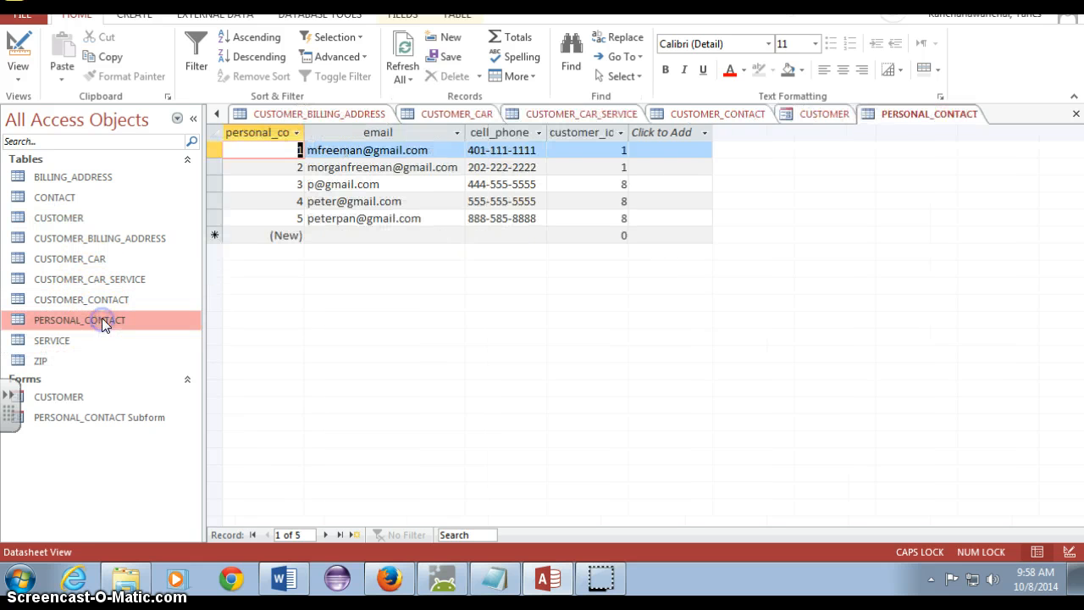
left_click(406, 50)
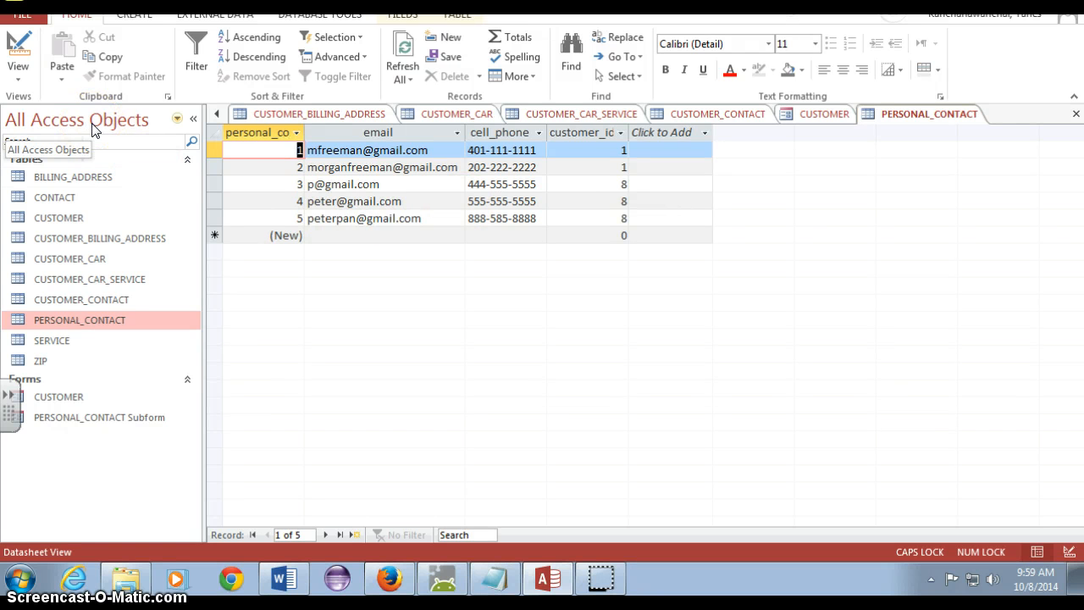
left_click(623, 150)
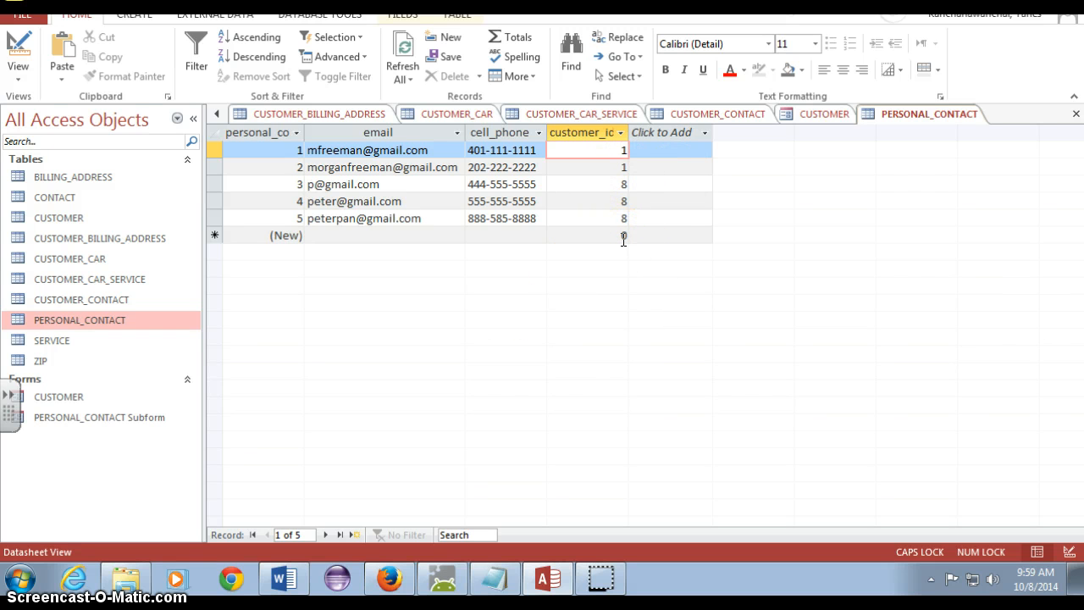
Return to the CUSTOMER form and look over its first record and contacts subform
left_click(798, 116)
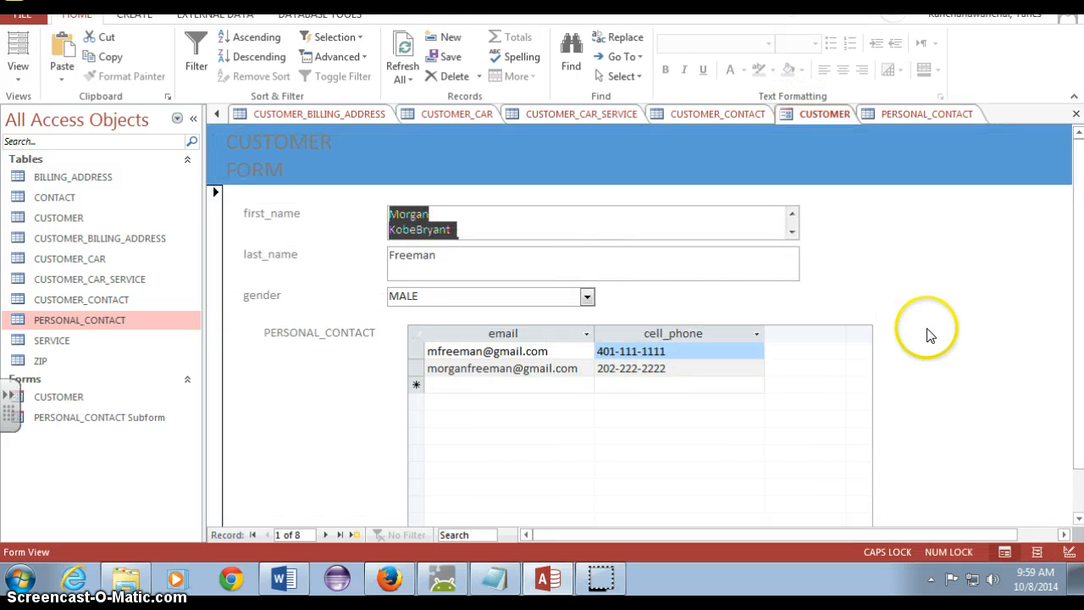
scroll(954, 288, "down", 1)
scroll(953, 288, "up", 1)
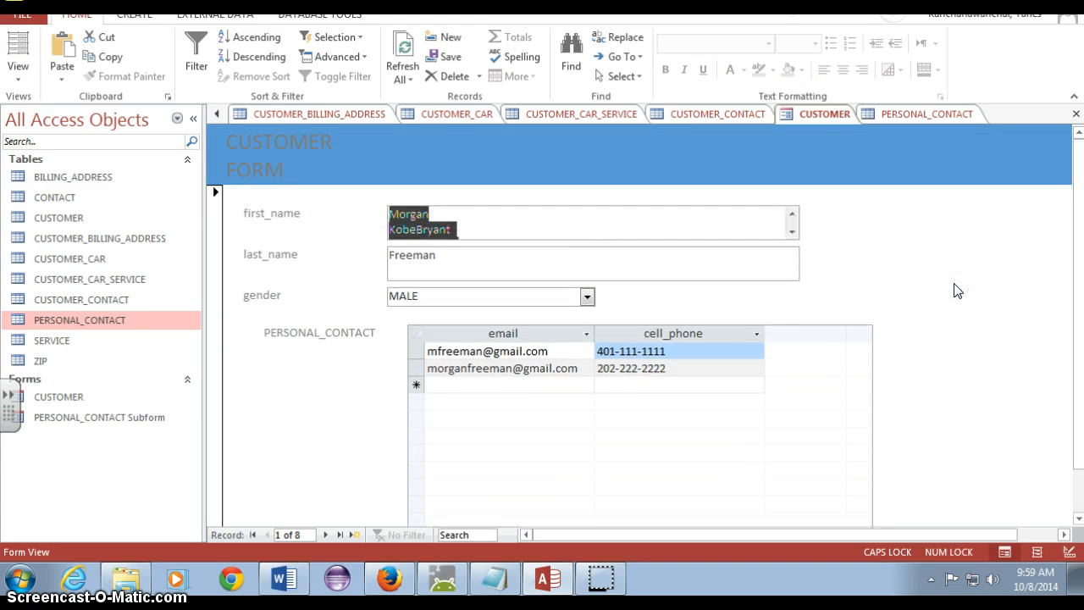
left_click(193, 119)
scroll(189, 260, "down", 1)
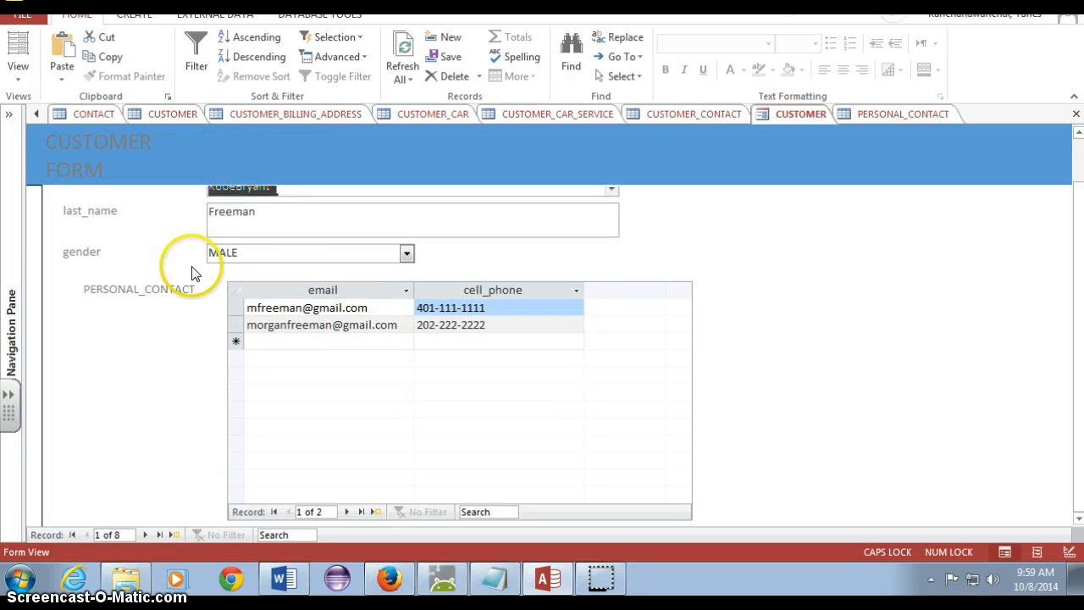
scroll(189, 280, "up", 1)
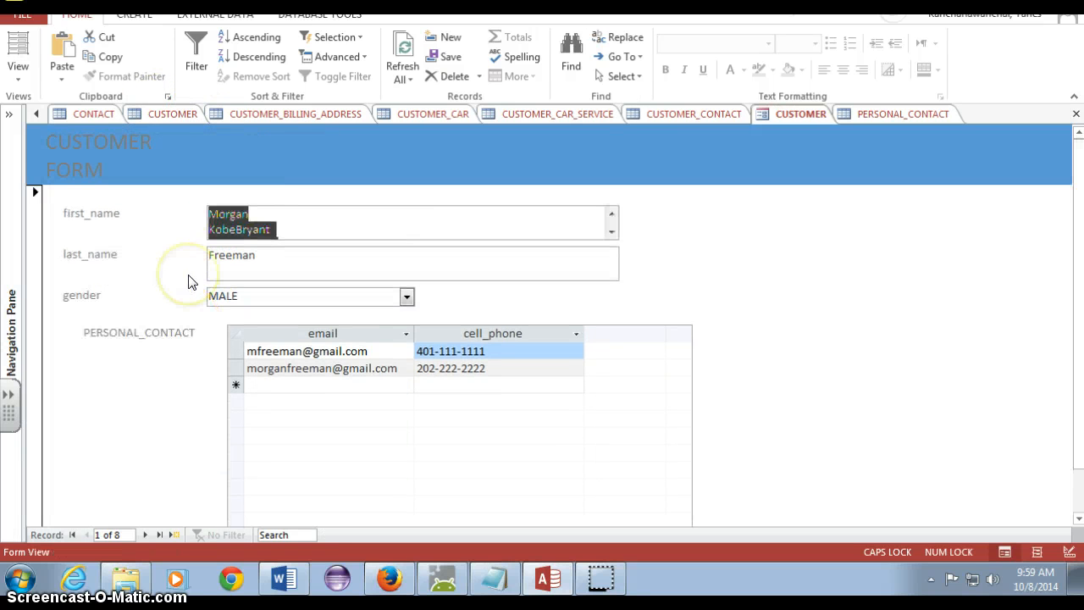
left_click(11, 114)
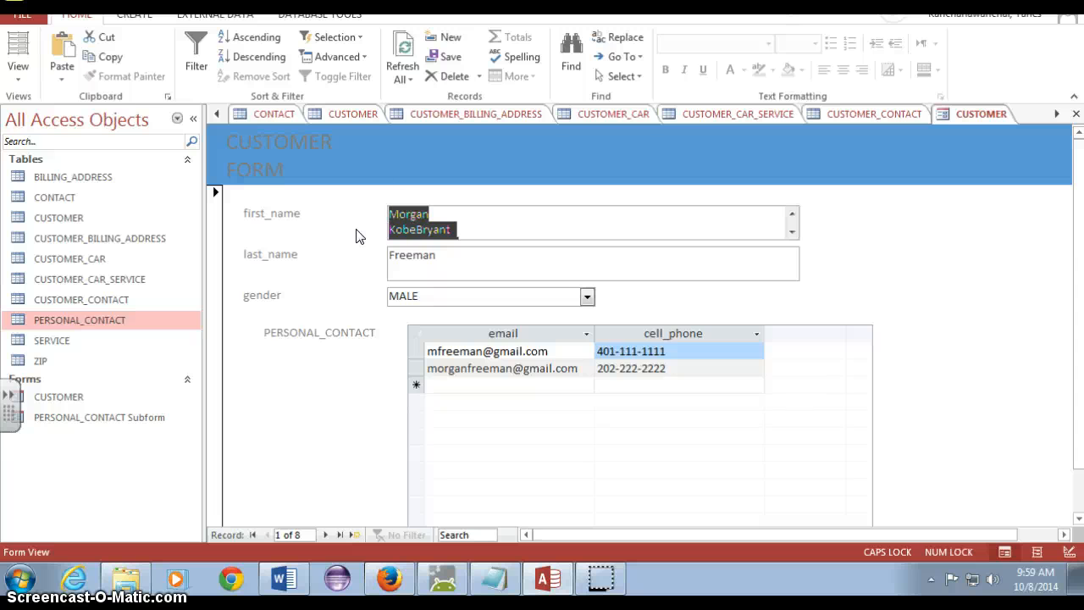
left_click(493, 362)
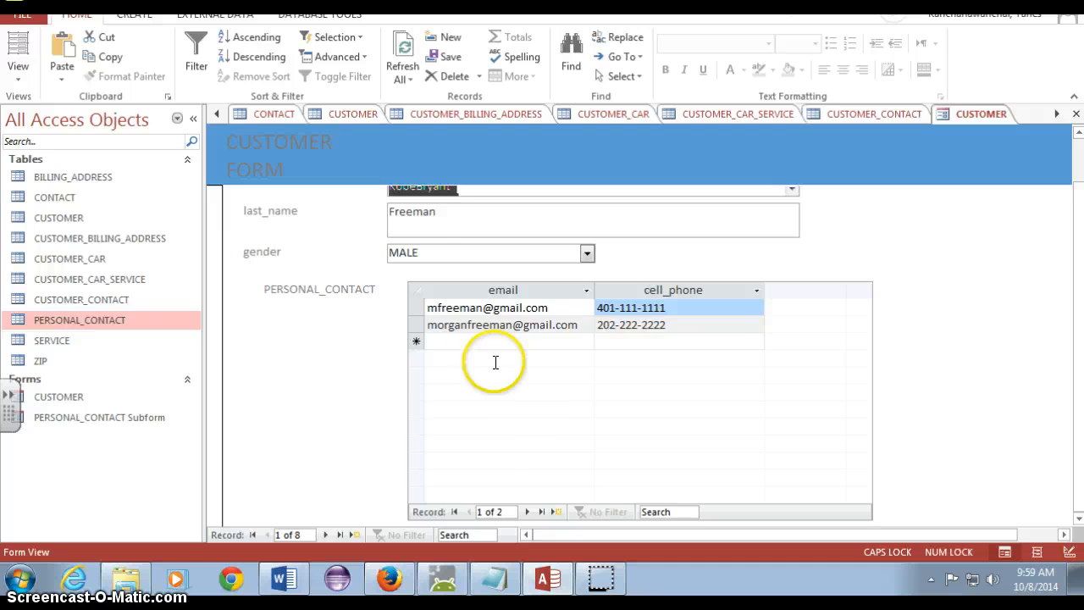
scroll(495, 362, "up", 2)
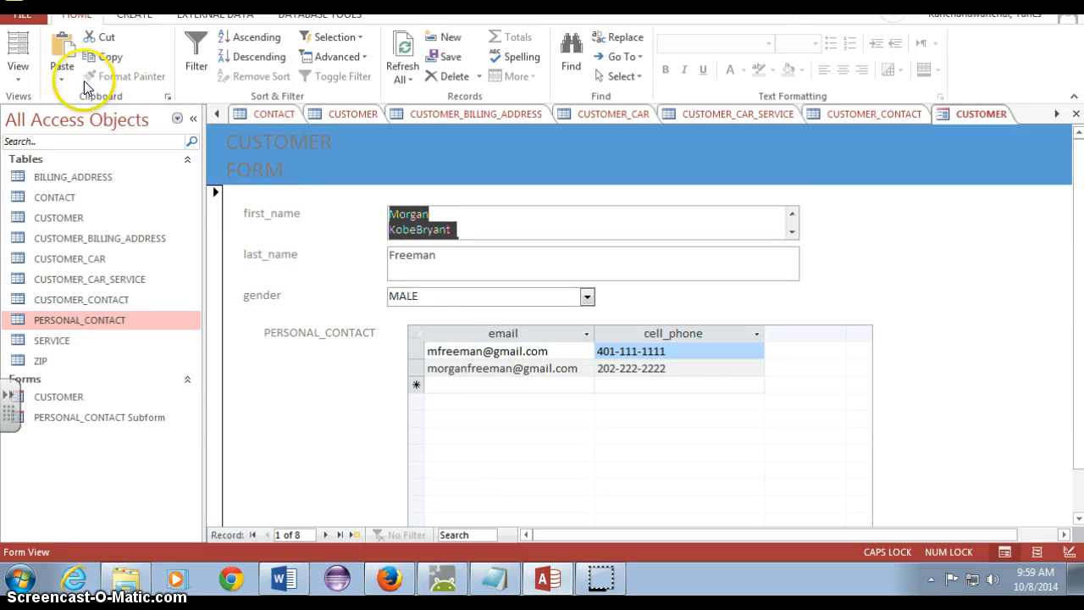
Switch the form to Design View and relabel the first_name and last_name labels as FIRST NAME and LAST NAME
left_click(17, 50)
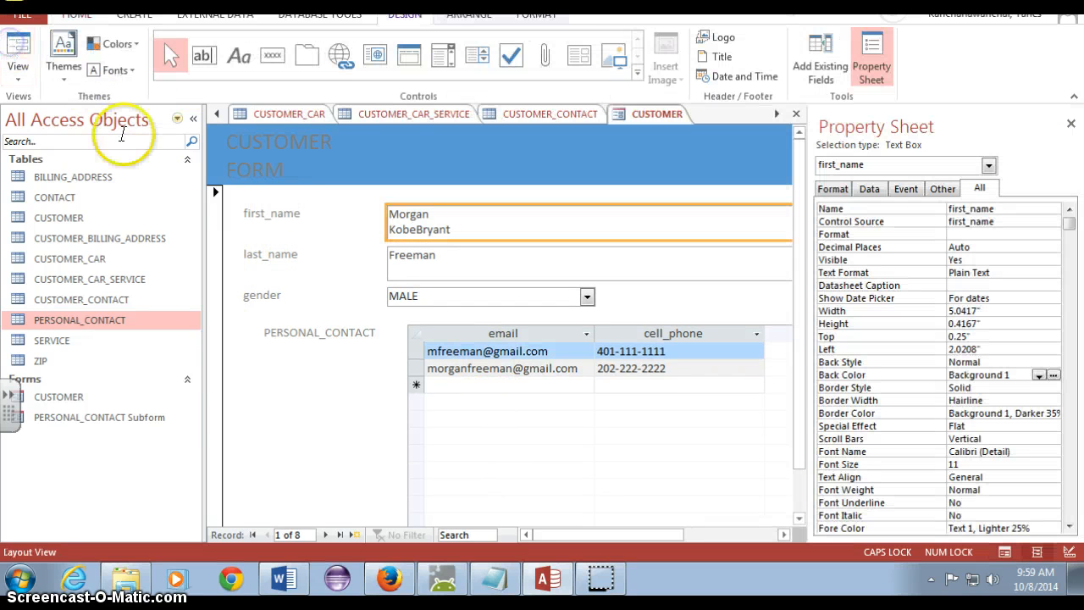
left_click(10, 79)
left_click(25, 179)
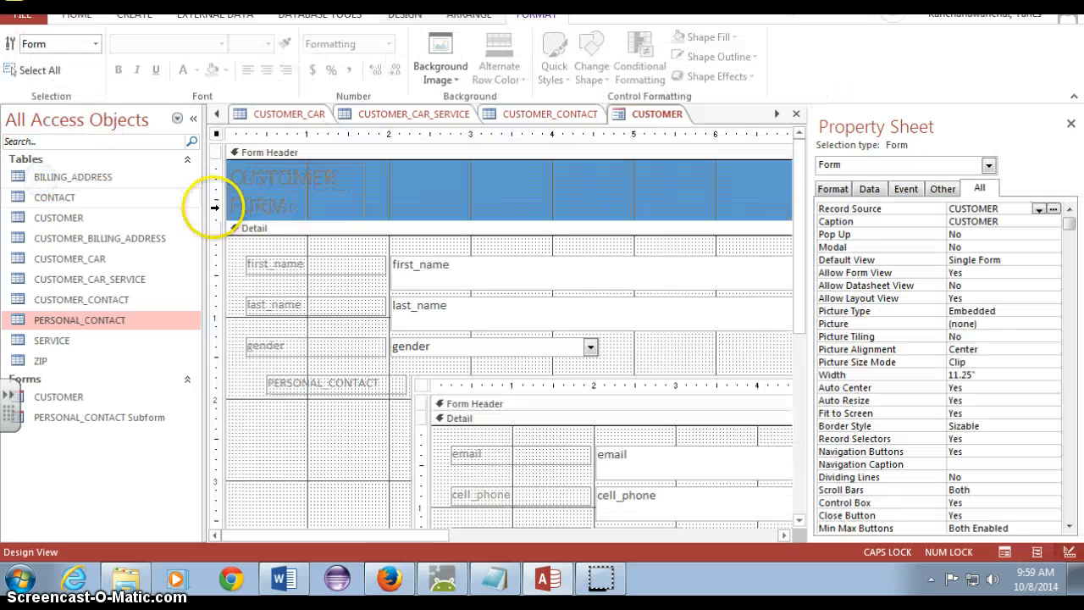
left_click(281, 261)
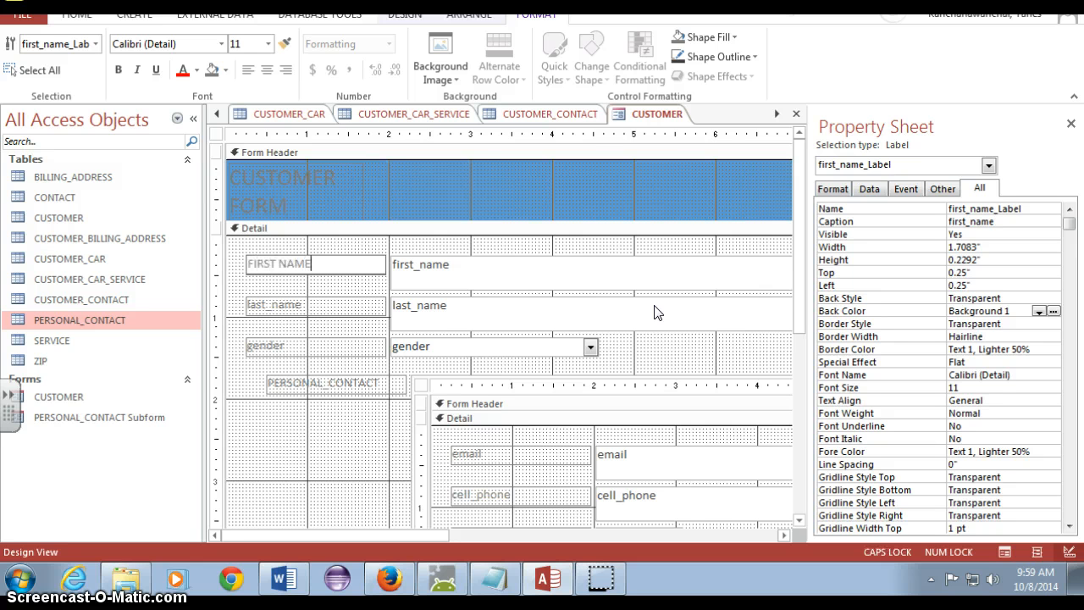
left_click(318, 303)
left_click_drag(317, 302, 210, 302)
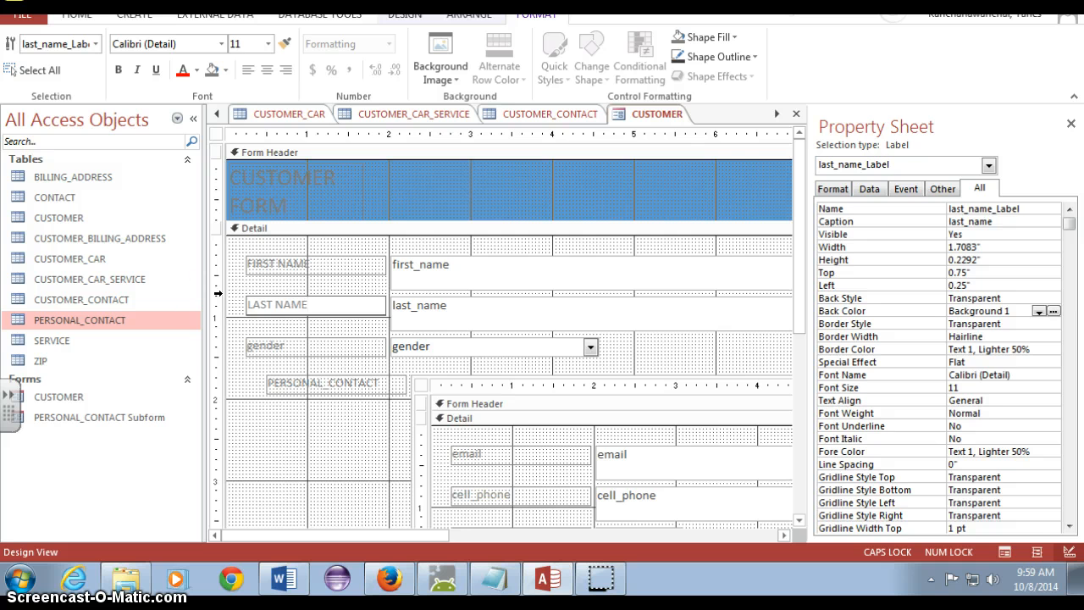
Relabel the subform's PERSONAL_CONTACT label as PERSONAL CONTACT and the gender label as Gender
left_click(314, 385)
double_click(326, 382)
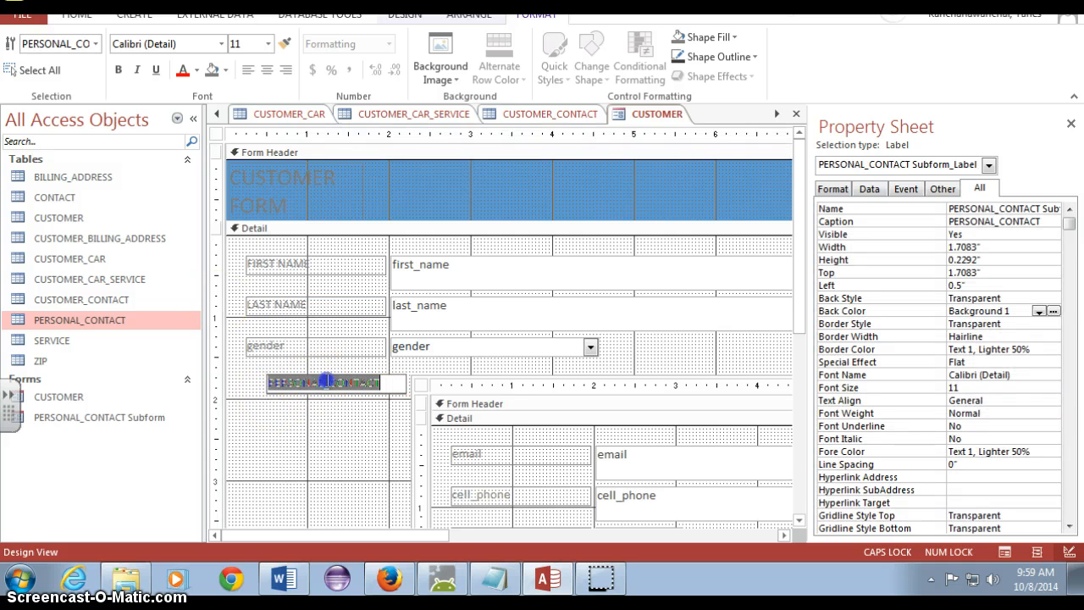
left_click(329, 382)
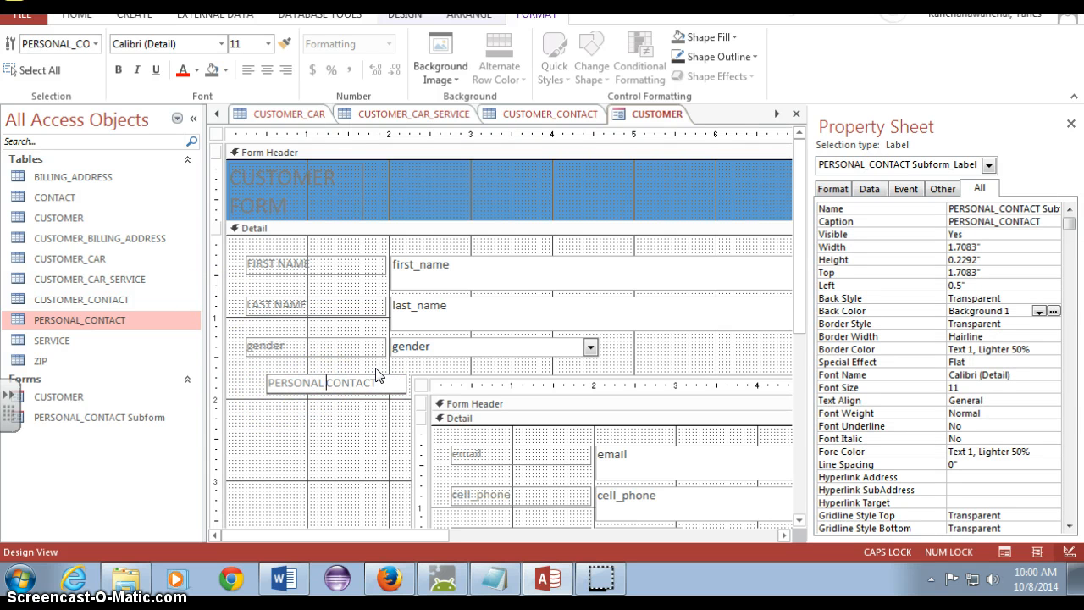
left_click(254, 345)
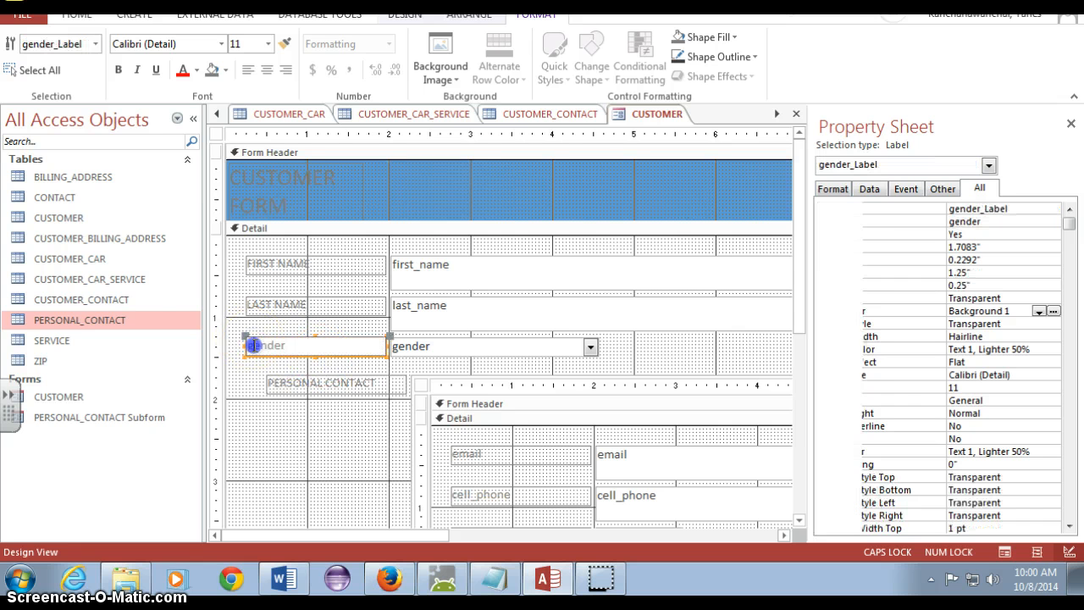
left_click(341, 449)
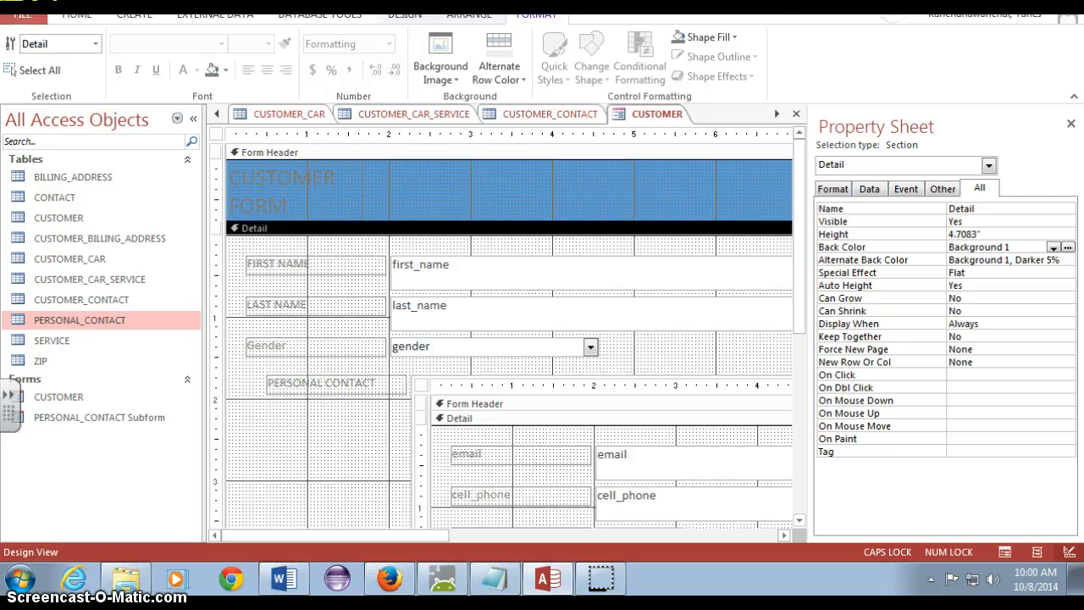
Switch to Form View and scroll through the form to review the updated labels
left_click(78, 15)
left_click(17, 44)
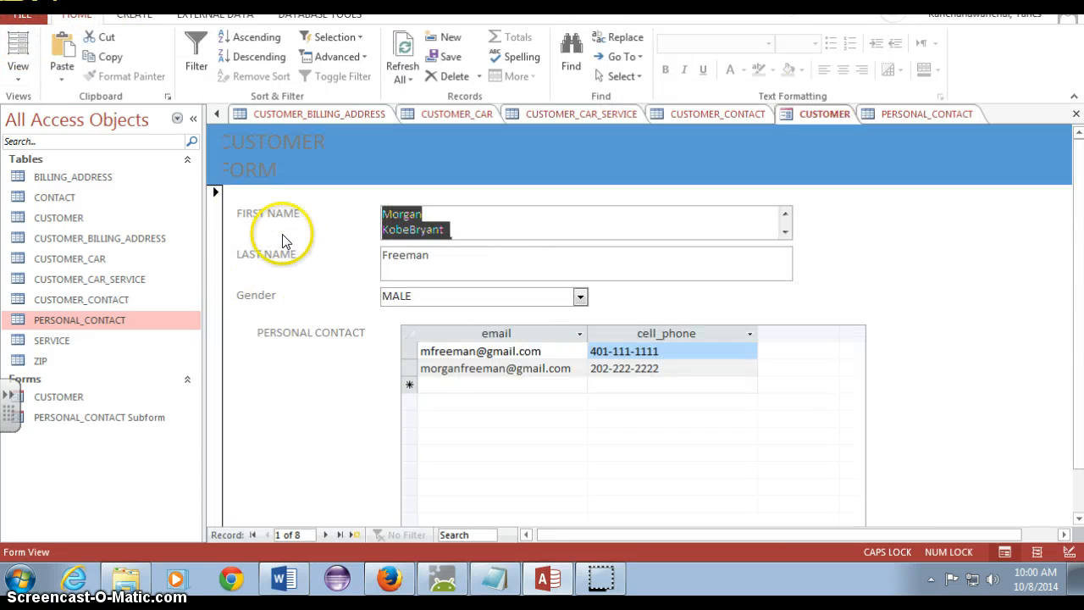
scroll(987, 385, "down", 1)
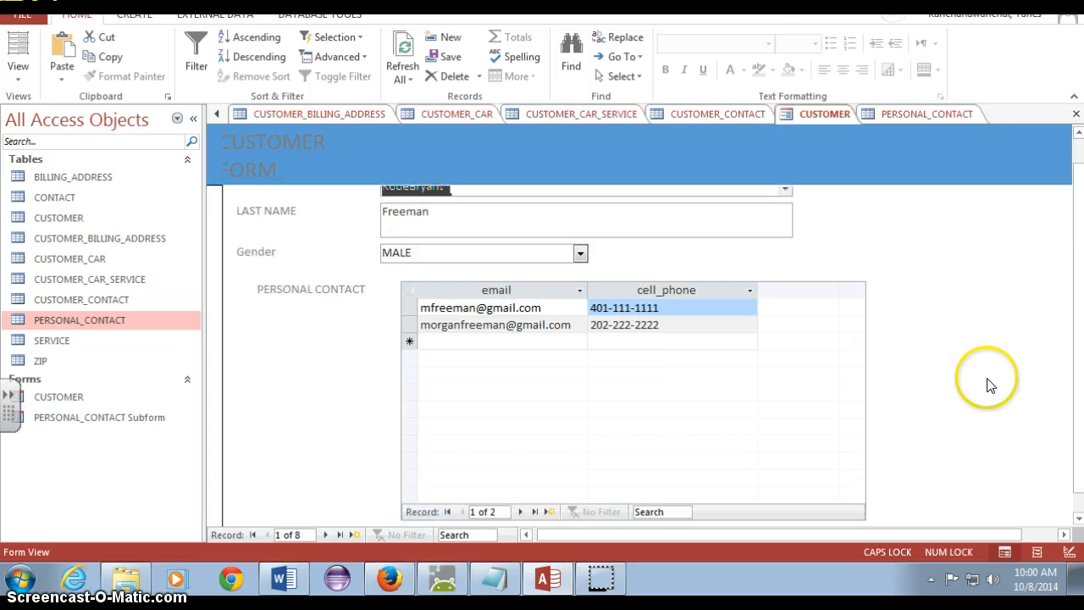
scroll(474, 364, "up", 1)
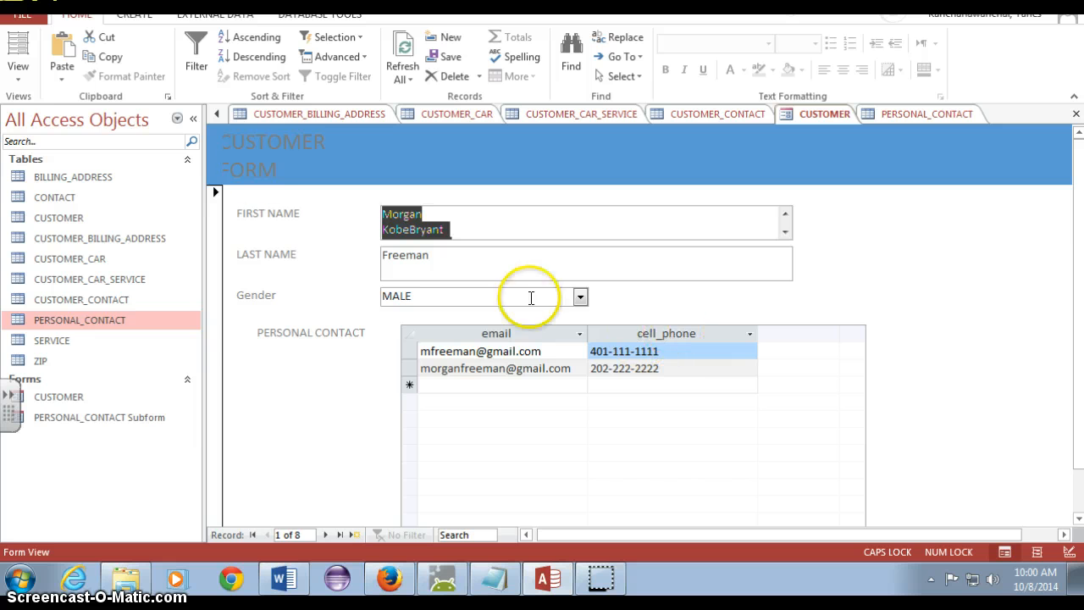
Return to Design View and relabel the subform's cell_phone label as cell phone
left_click(18, 83)
left_click(20, 180)
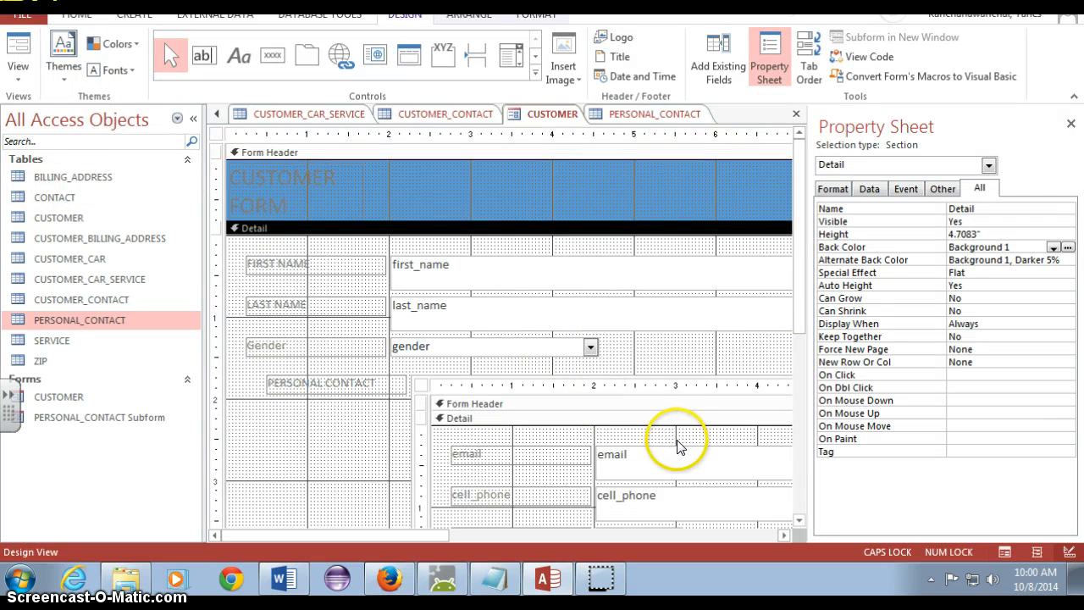
left_click(480, 499)
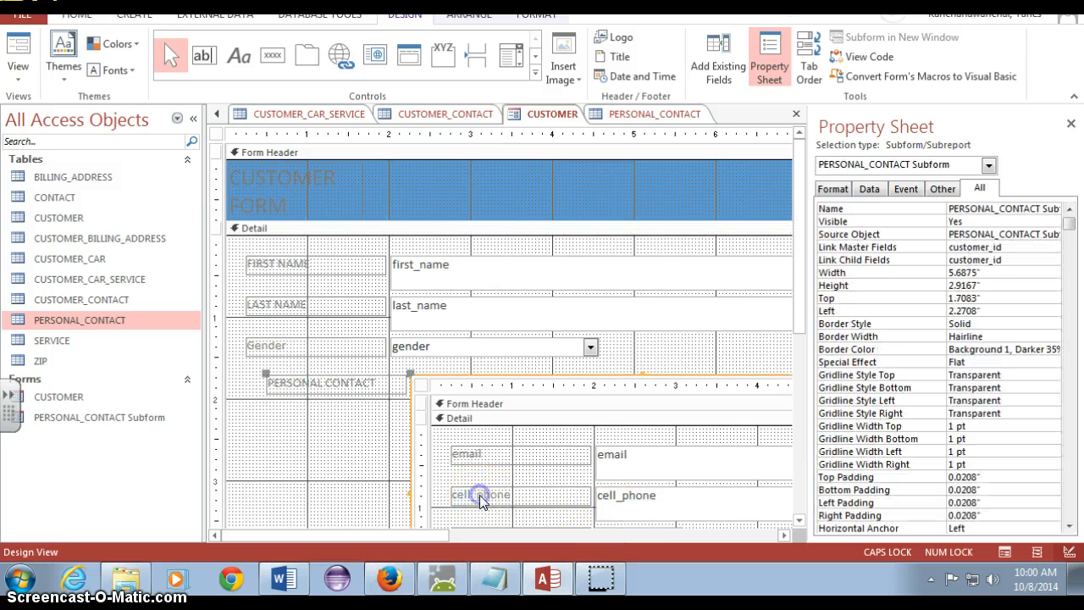
left_click(480, 497)
left_click(478, 496)
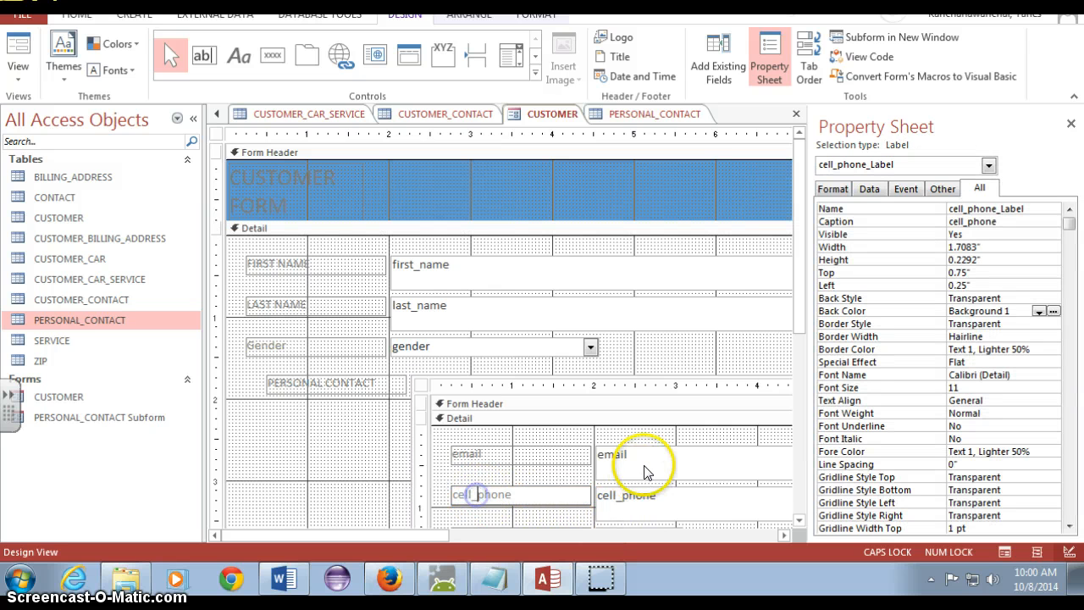
key("Return")
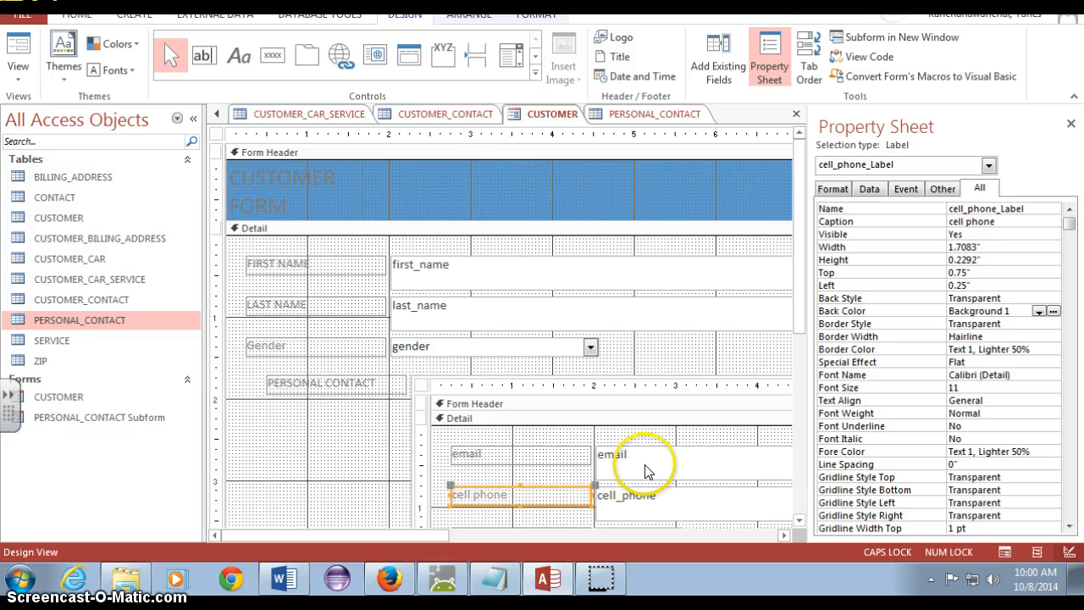